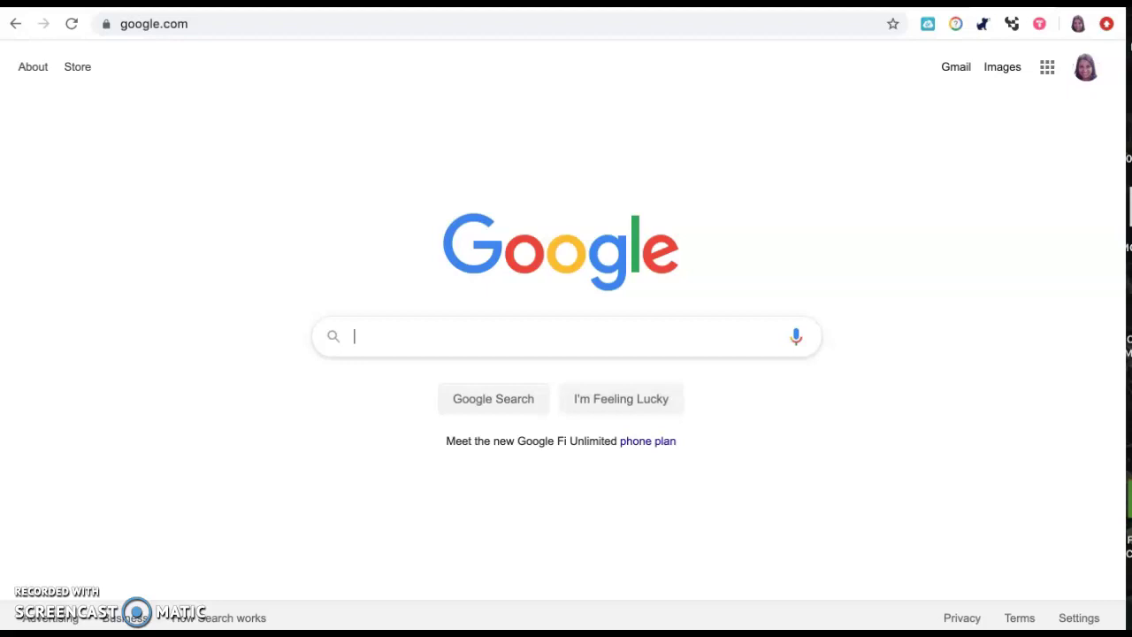
# - Search Google for "nwea map" and open the NWEA UAP Login result
pyautogui.write('nwea map')
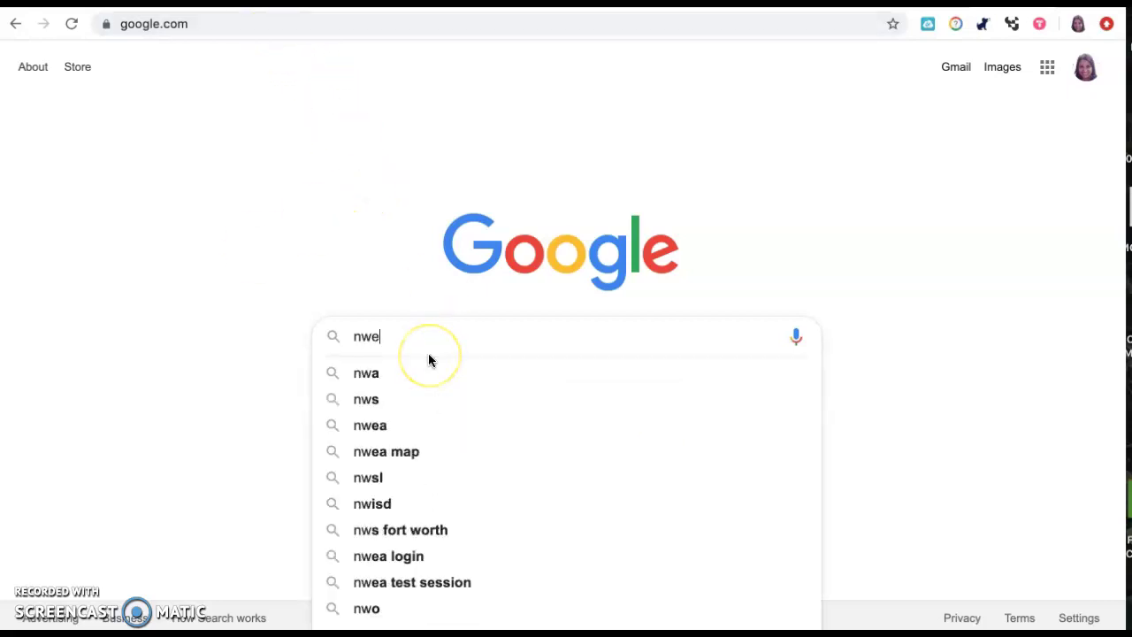
pyautogui.press('Return')
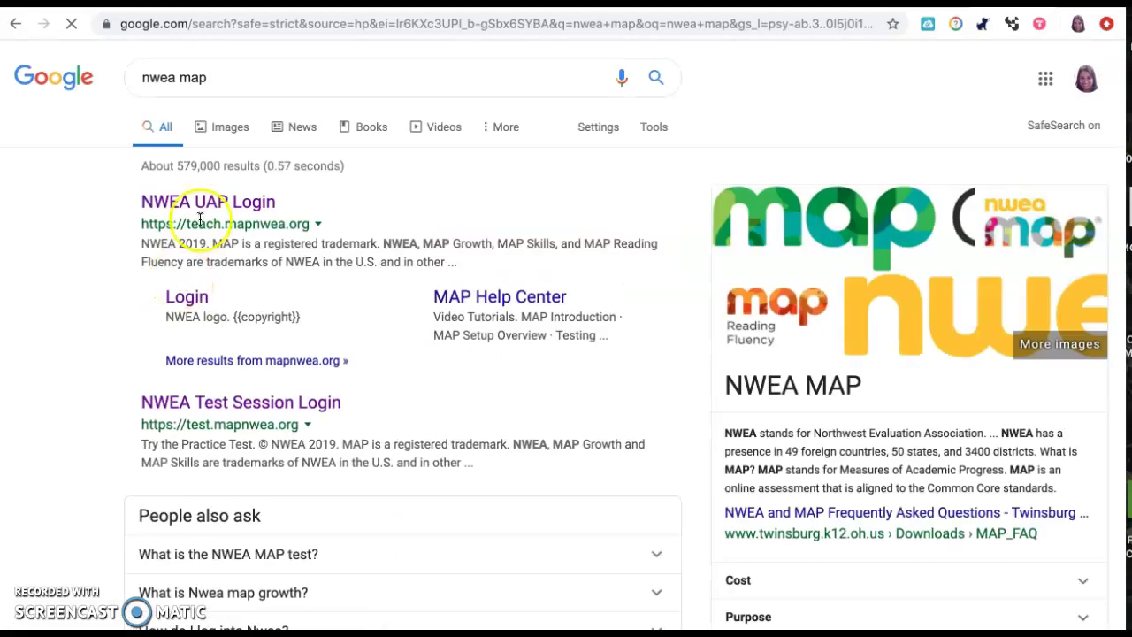
pyautogui.click(200, 201)
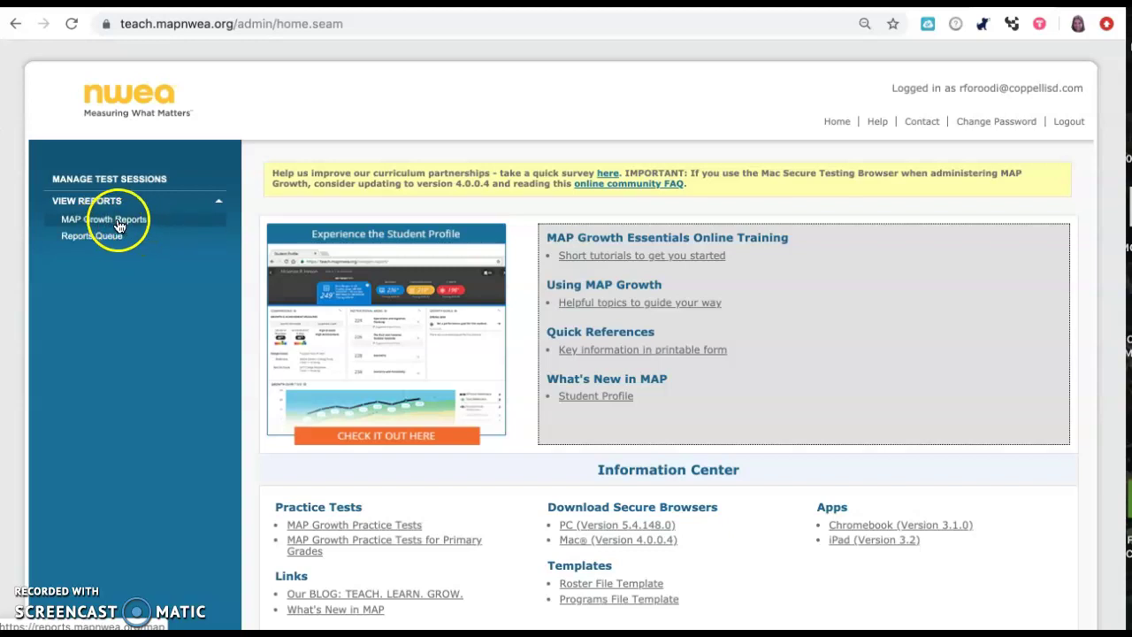
# - Open the Student Profile report from MAP Growth Reports and set its rostered term to Fall 2019-2020
pyautogui.click(116, 221)
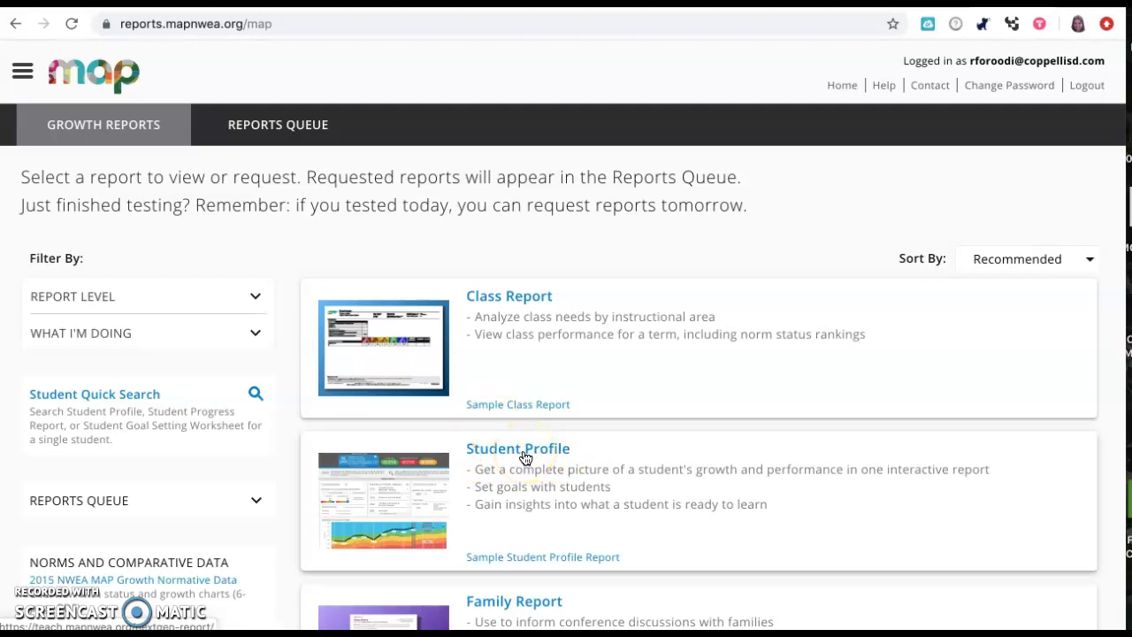
pyautogui.click(525, 455)
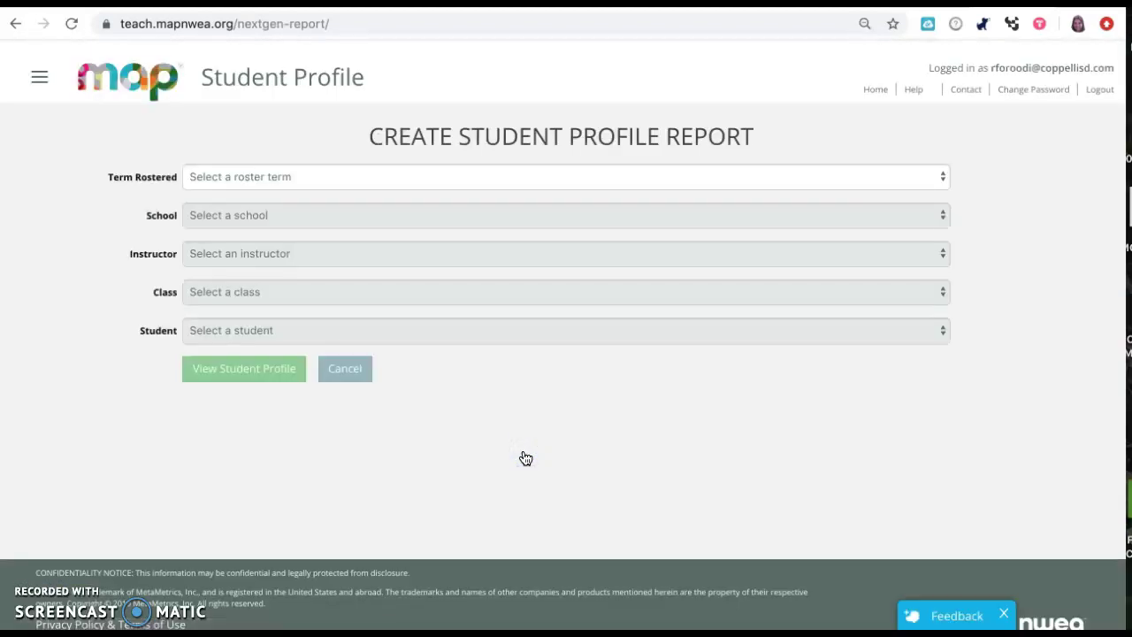
pyautogui.click(344, 182)
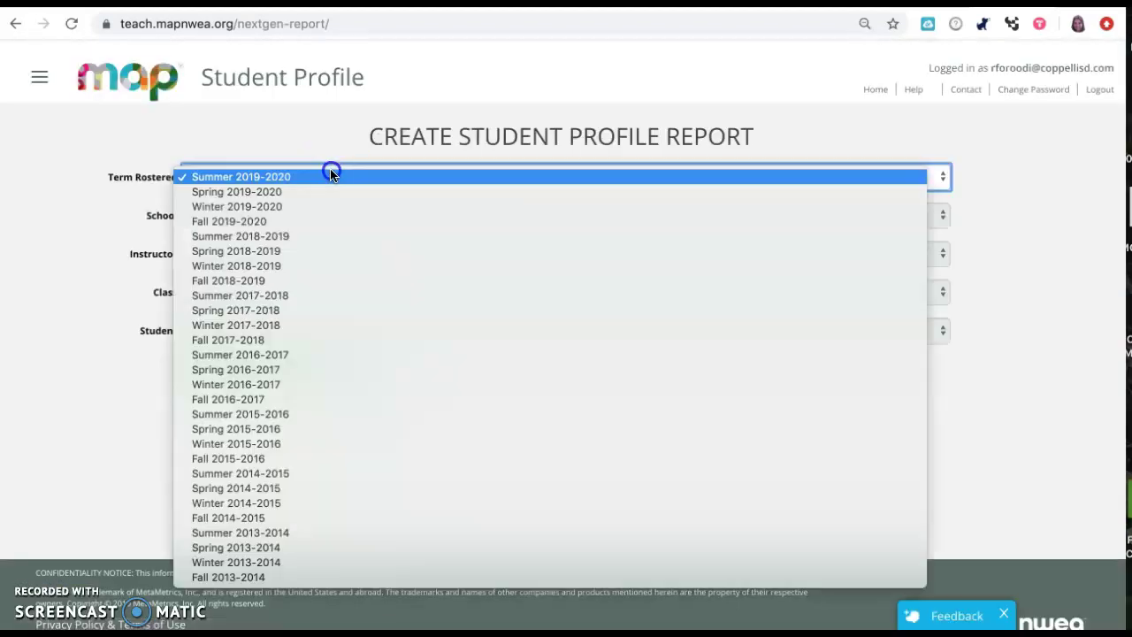
pyautogui.click(261, 223)
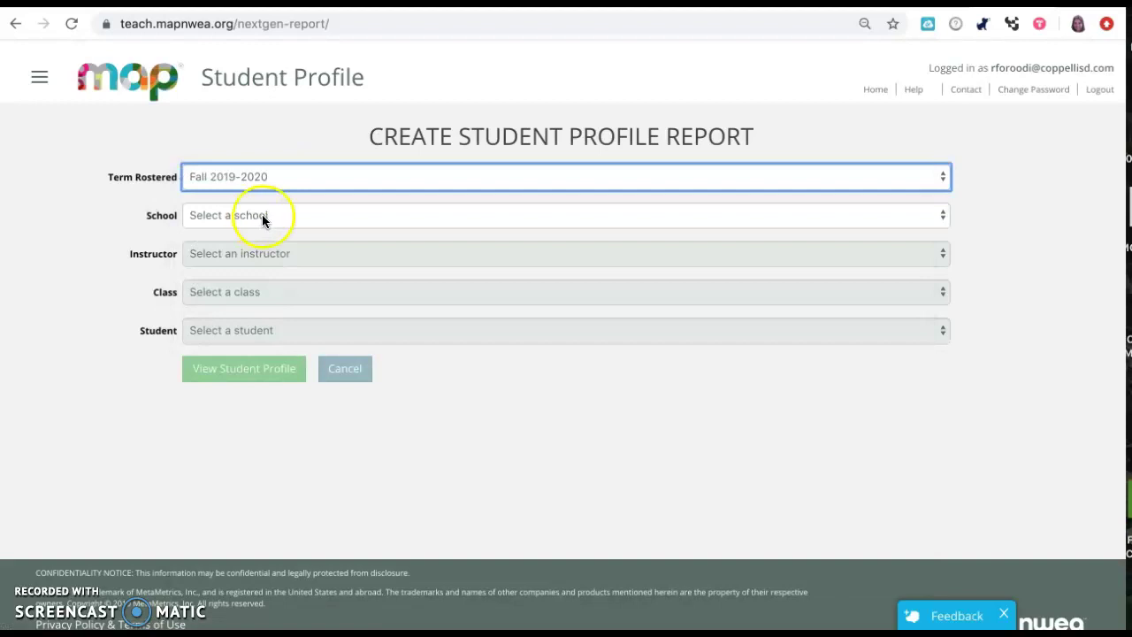
# - Set the school to Town Center Elementary, the instructor to the listed teacher, and the class to Mathematics (503-1)
pyautogui.click(250, 216)
pyautogui.click(248, 214)
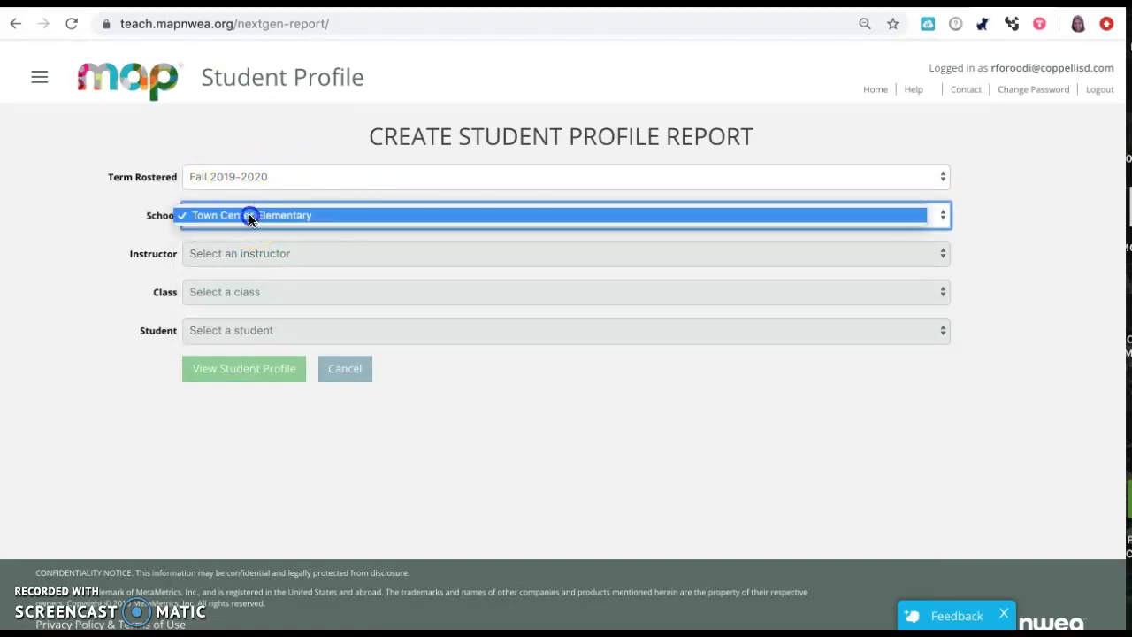
pyautogui.click(242, 254)
pyautogui.click(237, 255)
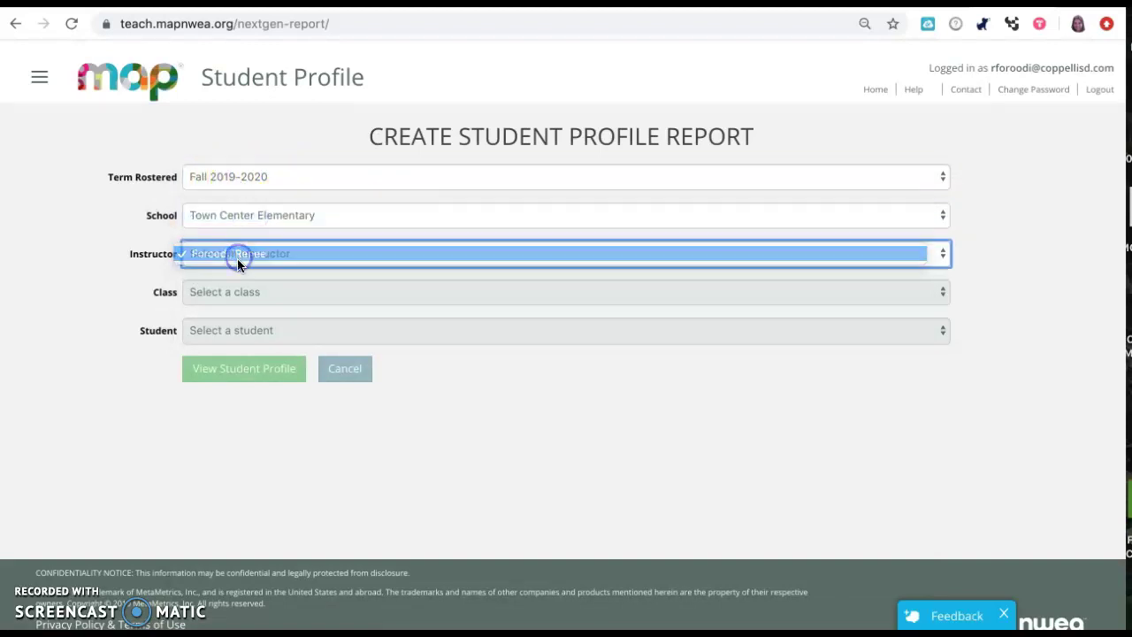
pyautogui.click(240, 290)
pyautogui.click(246, 297)
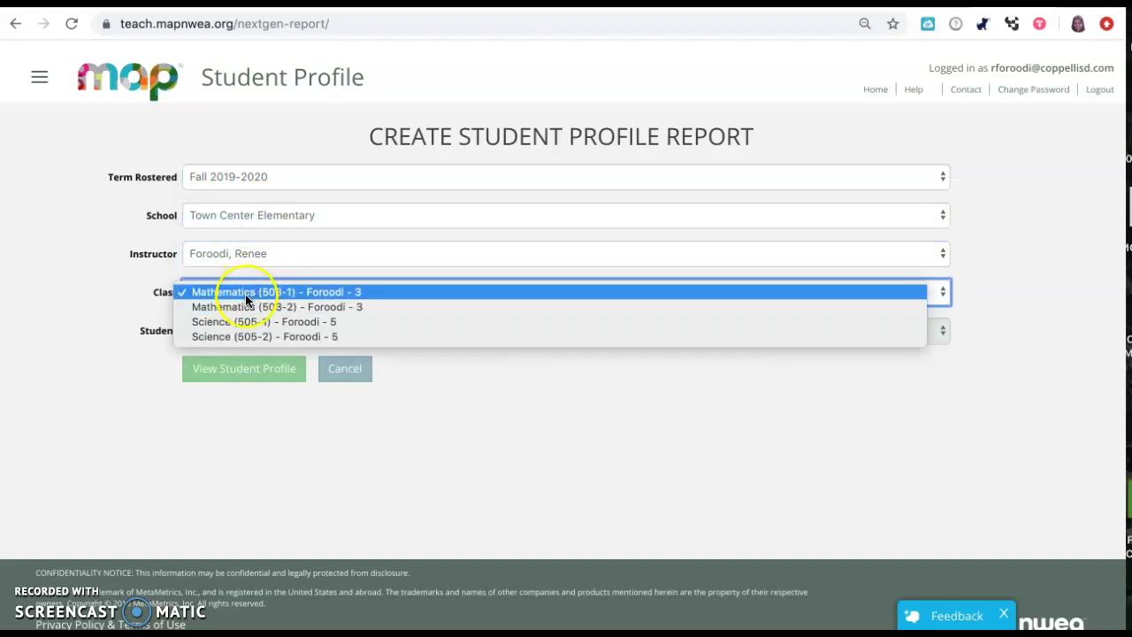
pyautogui.click(244, 293)
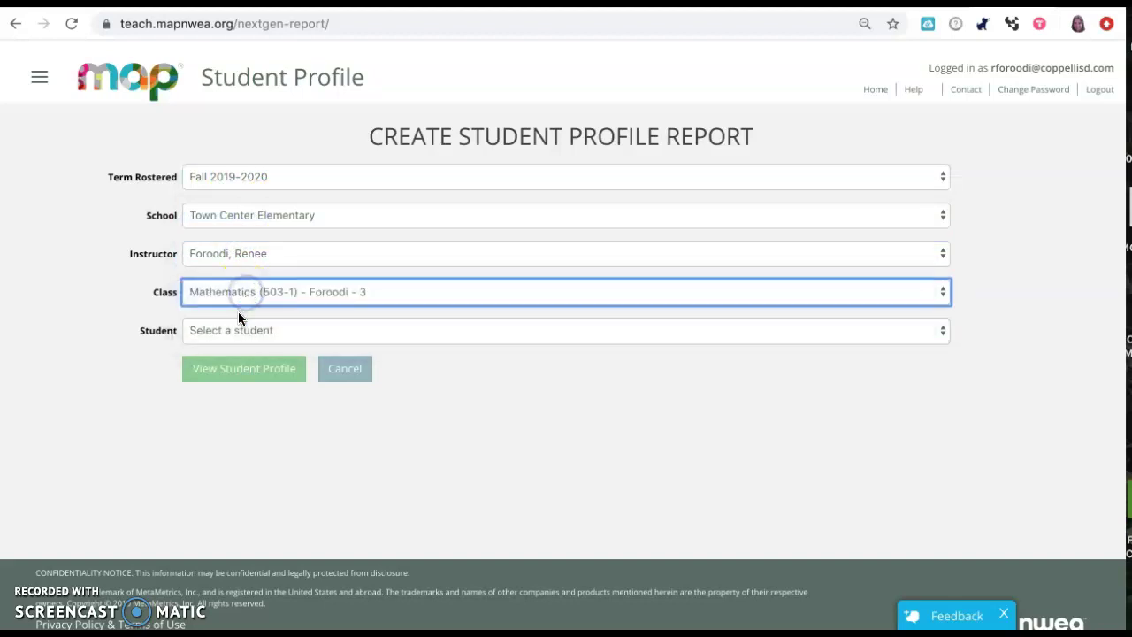
# - Choose the fourth student in the class list and view that student's profile
pyautogui.click(236, 326)
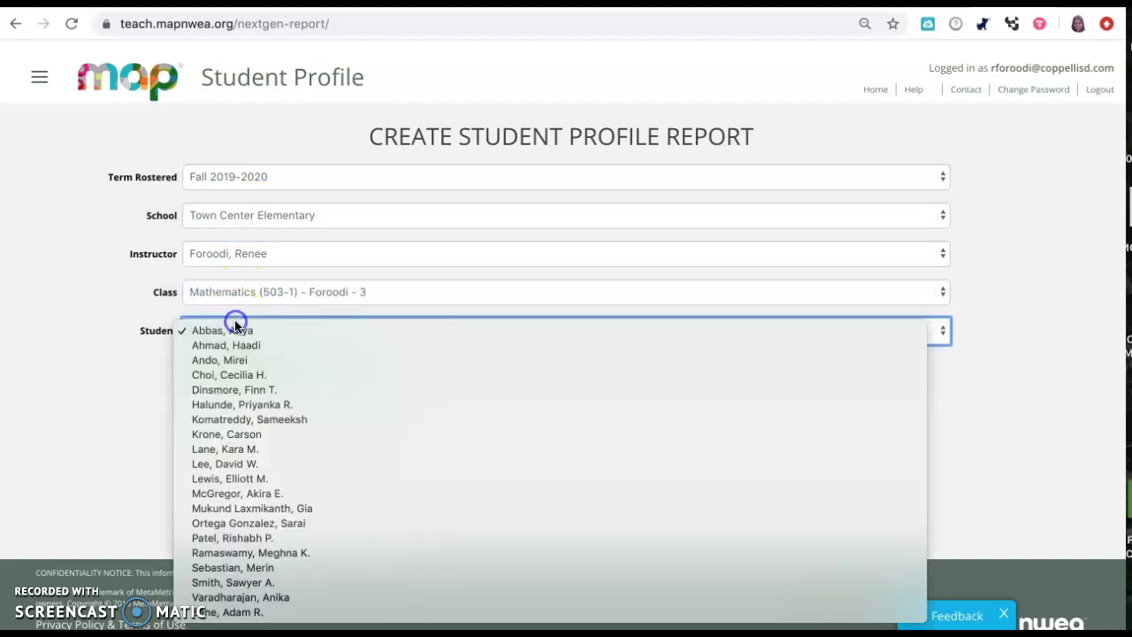
pyautogui.click(245, 375)
pyautogui.click(238, 375)
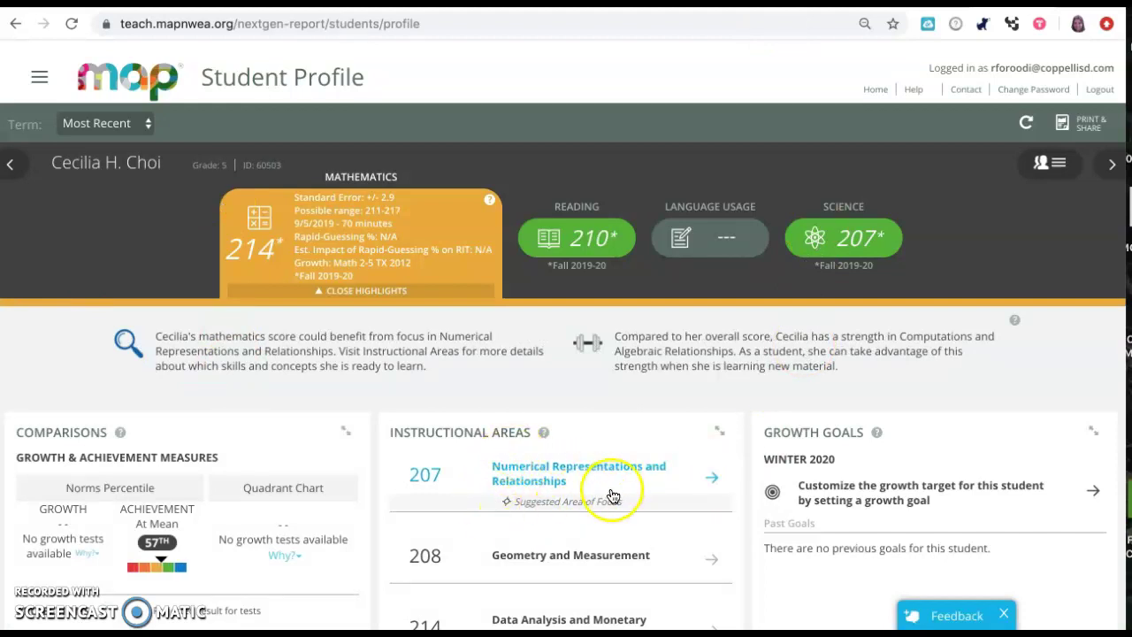
# - Review the mathematics profile and open the Numerical Representations and Relationships instructional area
pyautogui.scroll(-1, 588, 509)
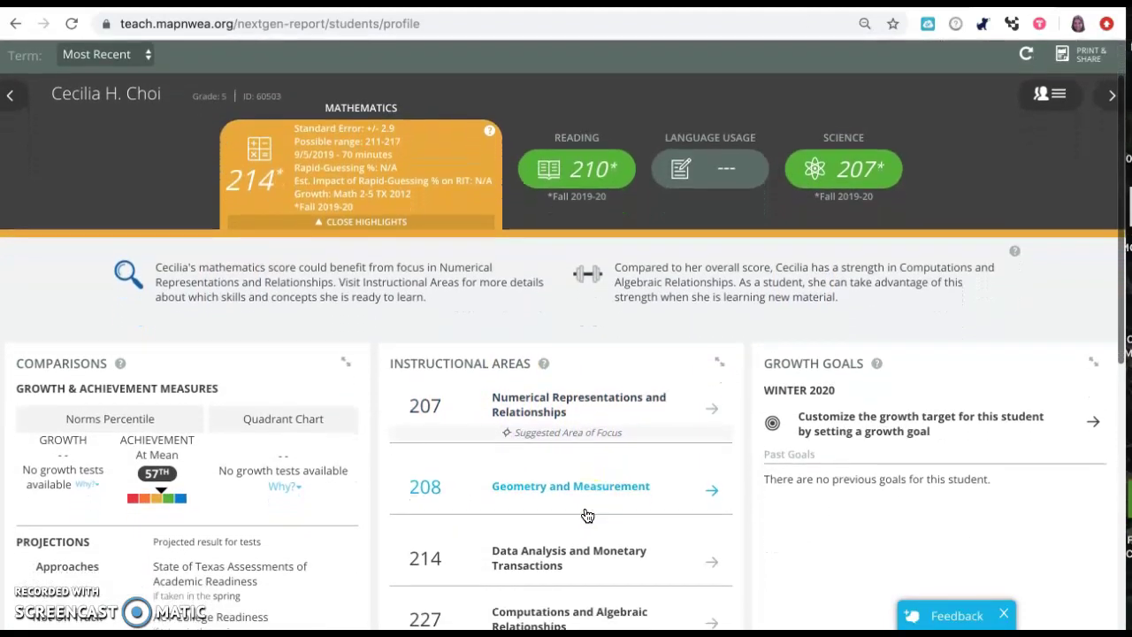
pyautogui.scroll(-1, 588, 516)
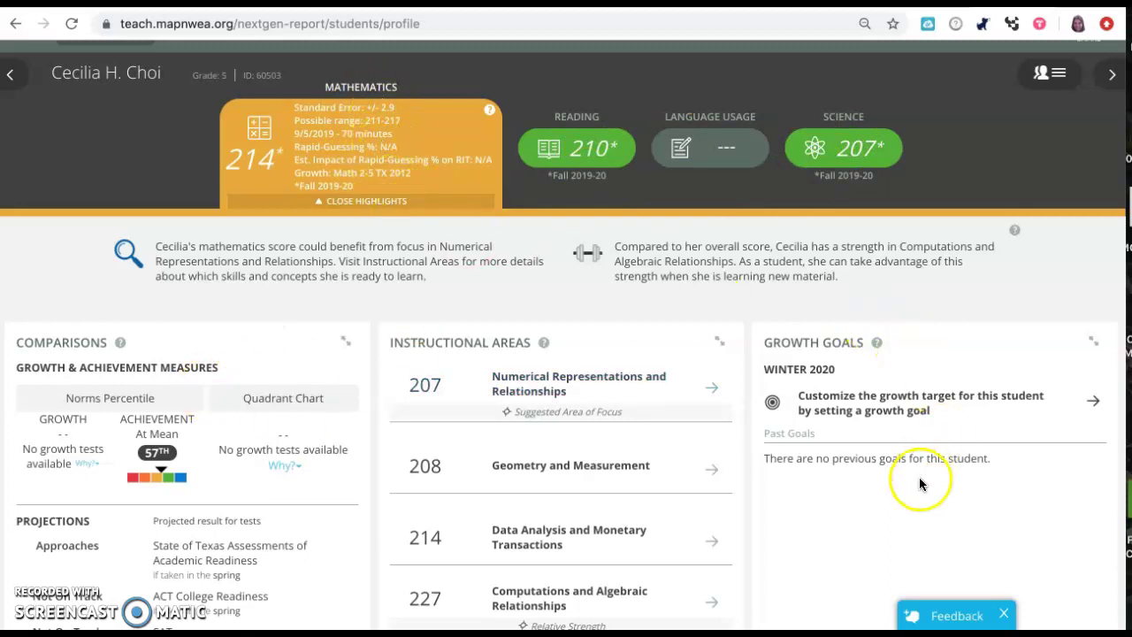
pyautogui.scroll(-2, 919, 482)
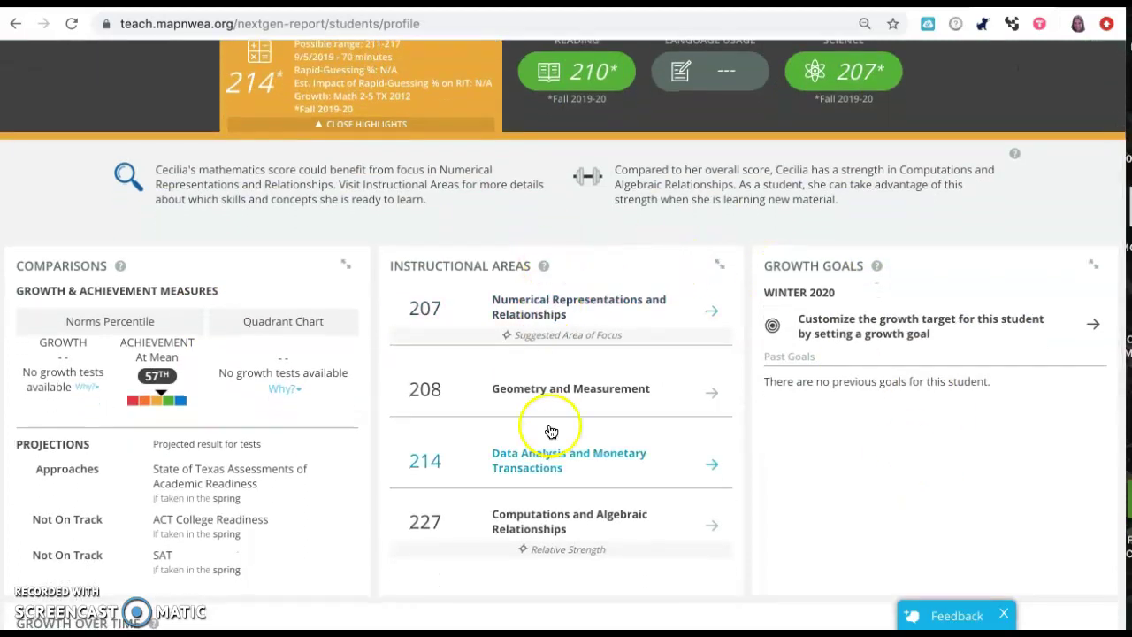
pyautogui.scroll(2, 550, 432)
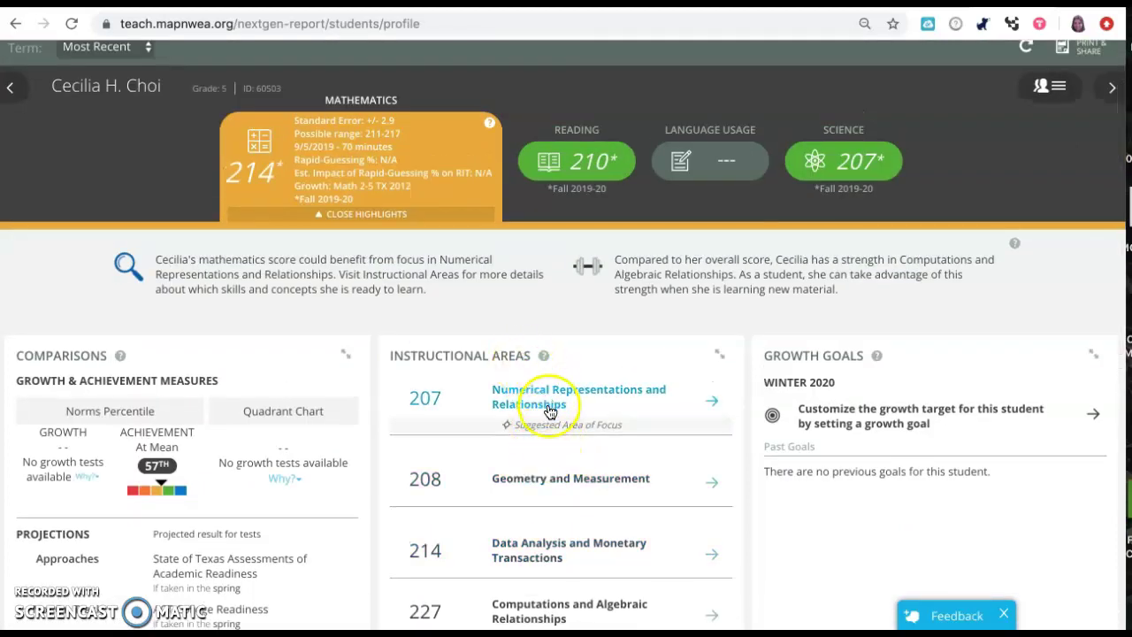
pyautogui.scroll(-2, 550, 440)
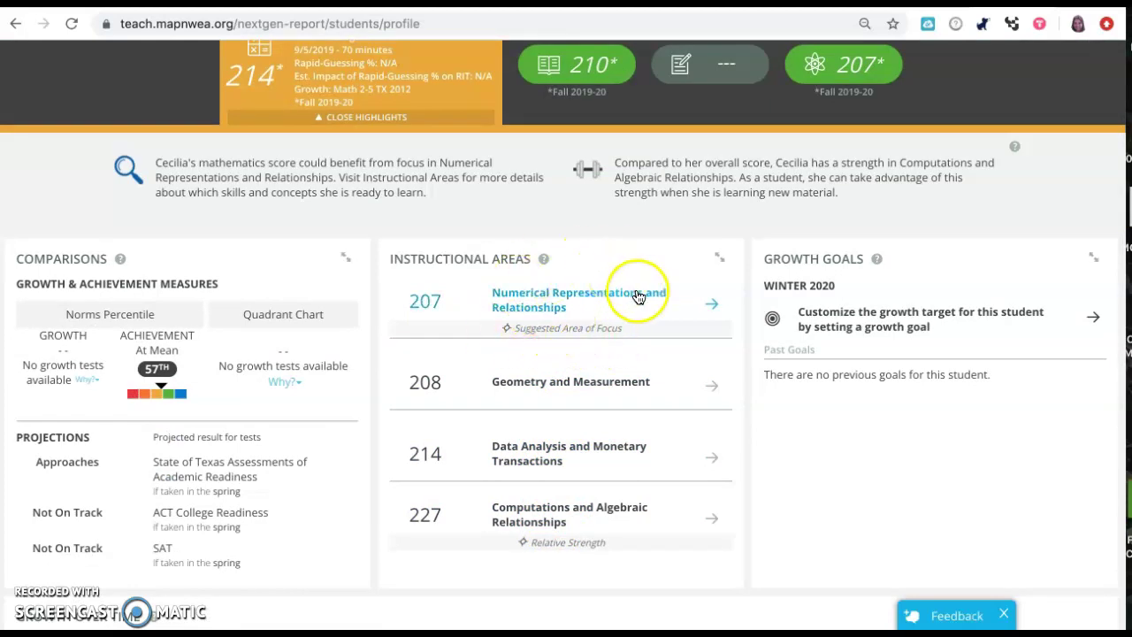
pyautogui.scroll(1, 658, 305)
pyautogui.click(663, 336)
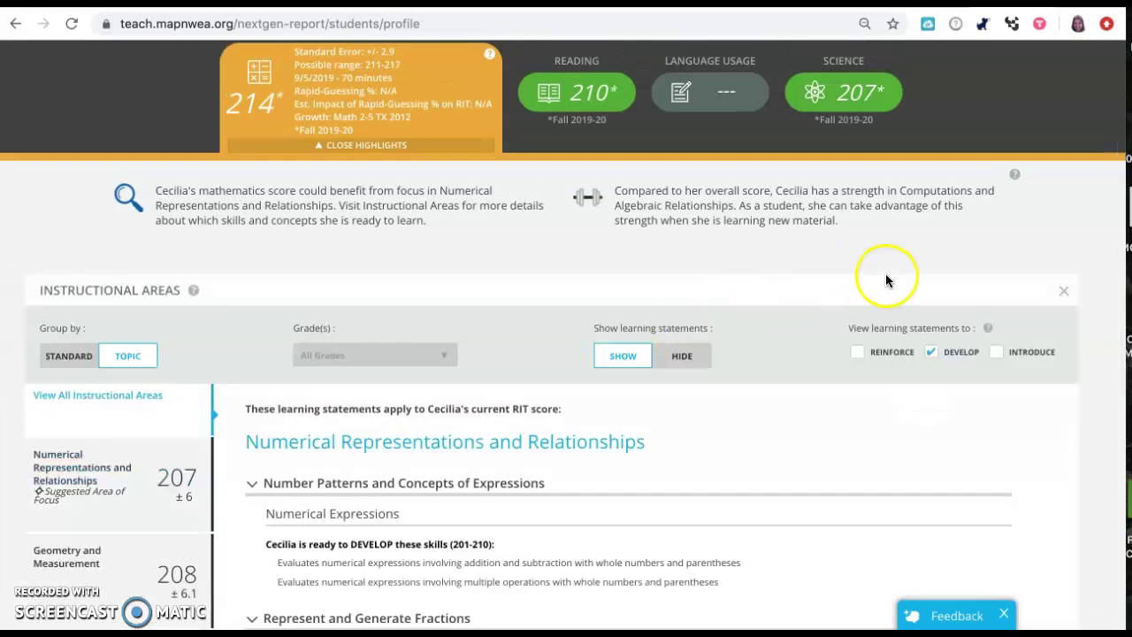
# - Group the instructional area's learning statements by standard instead of topic
pyautogui.scroll(-1, 784, 336)
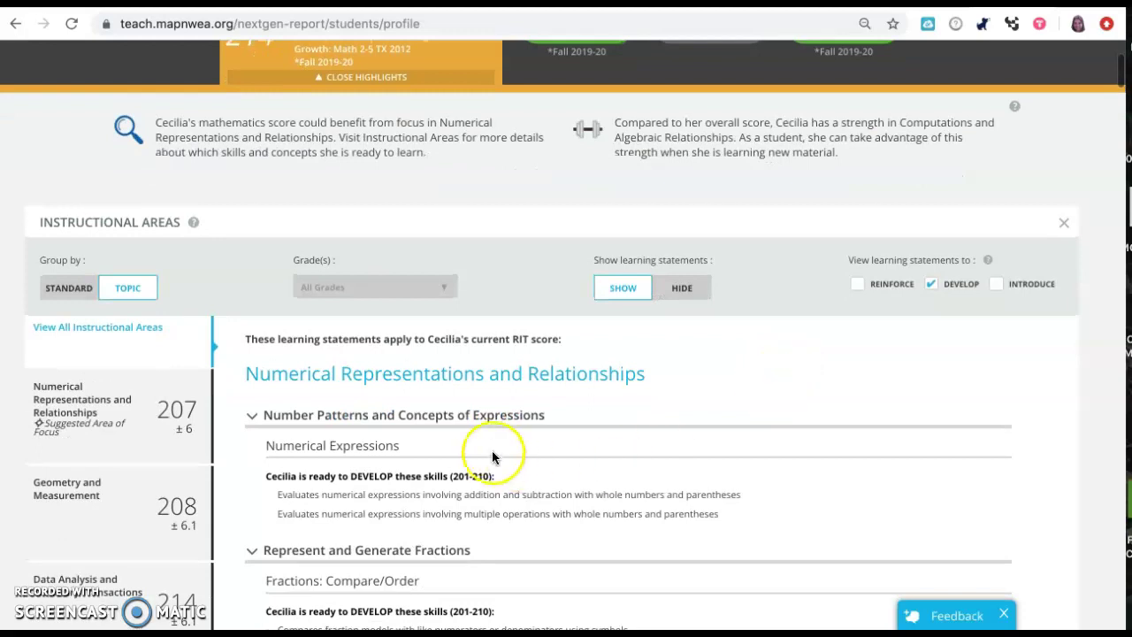
pyautogui.scroll(-1, 495, 459)
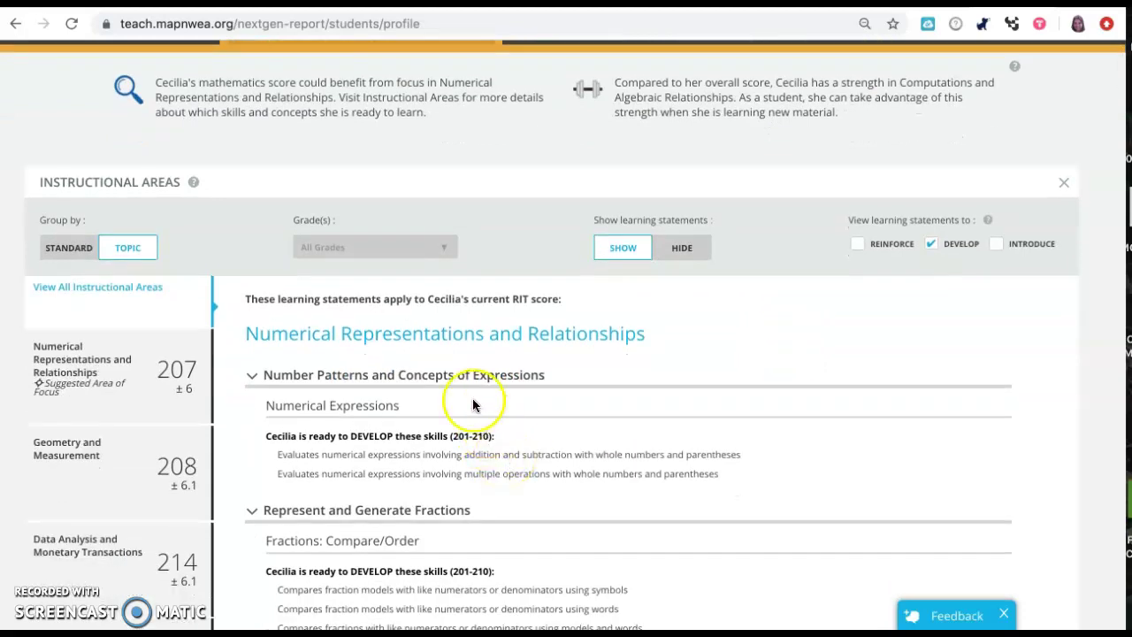
pyautogui.scroll(-1, 447, 456)
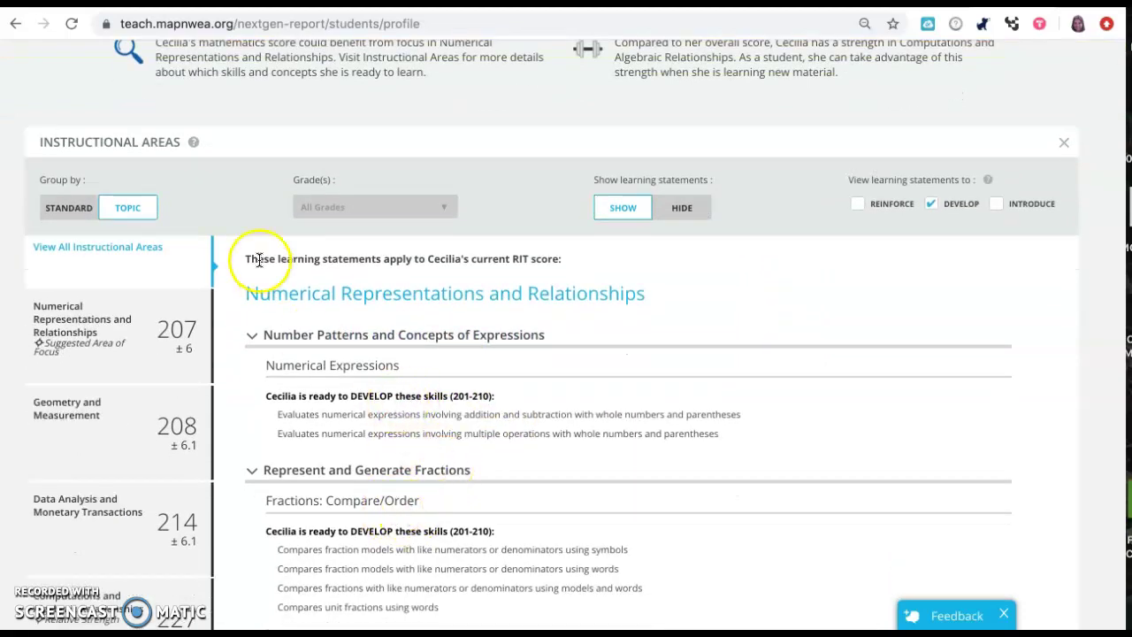
pyautogui.click(75, 212)
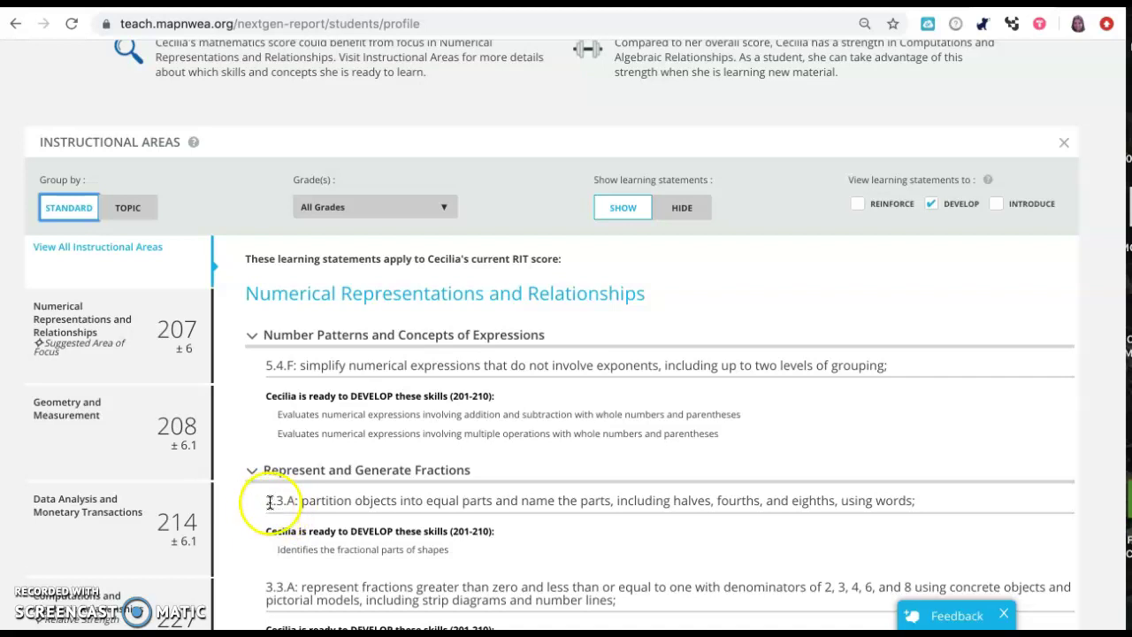
# - Examine the standards and DEVELOP skills under Numerical Representations and Relationships, from numerical expressions through fractions to whole-number place value
pyautogui.scroll(-1, 279, 511)
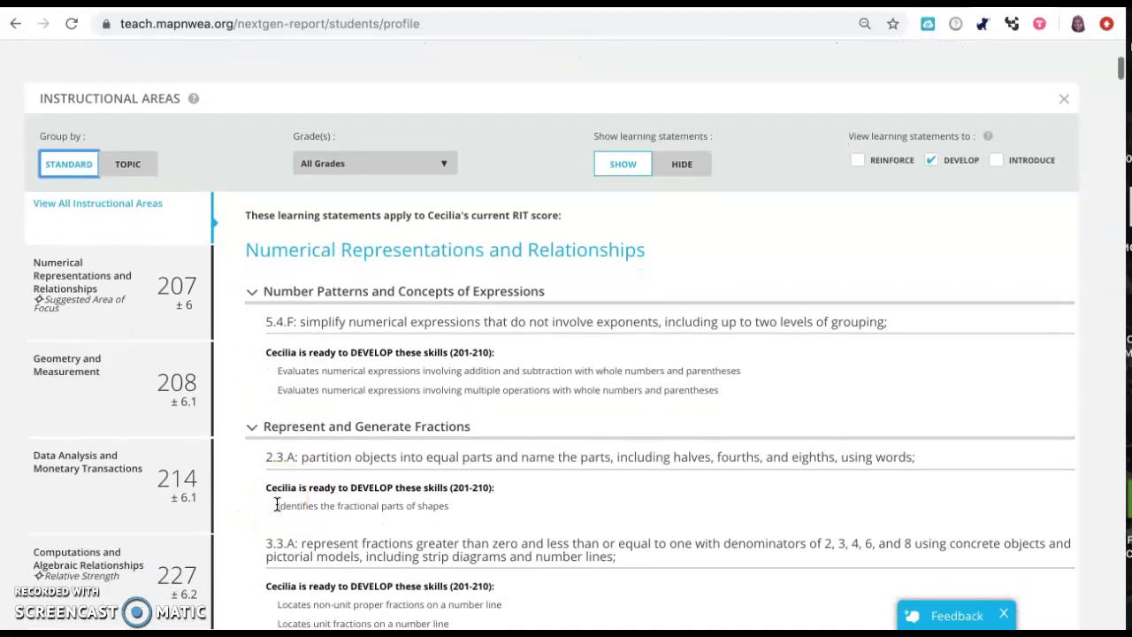
pyautogui.scroll(-5, 276, 504)
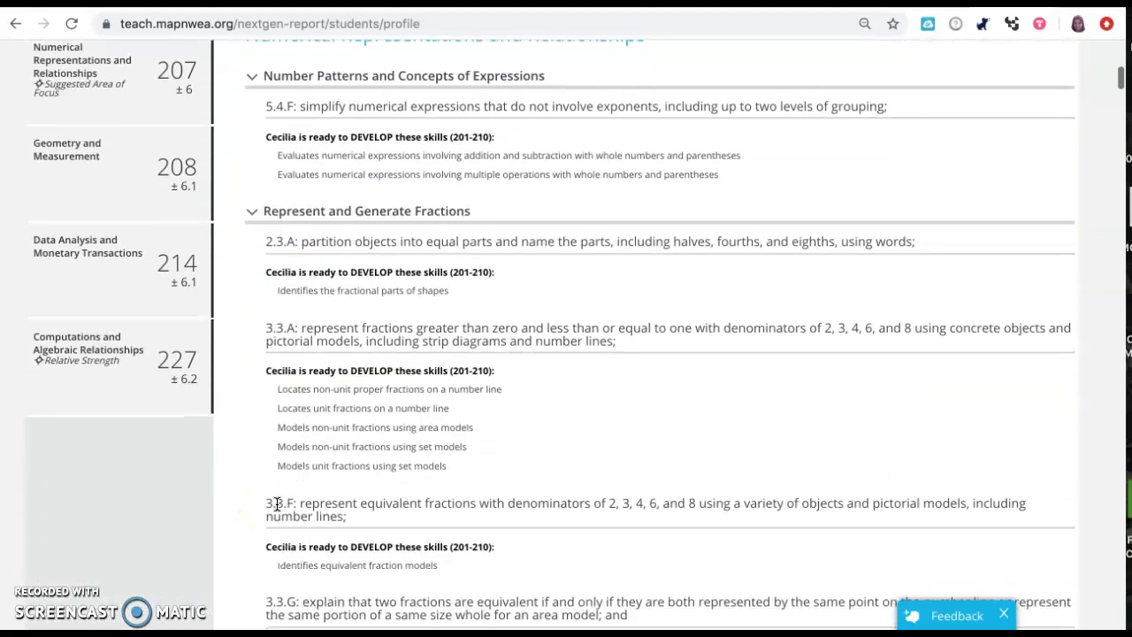
pyautogui.scroll(-3, 277, 504)
pyautogui.scroll(4, 277, 504)
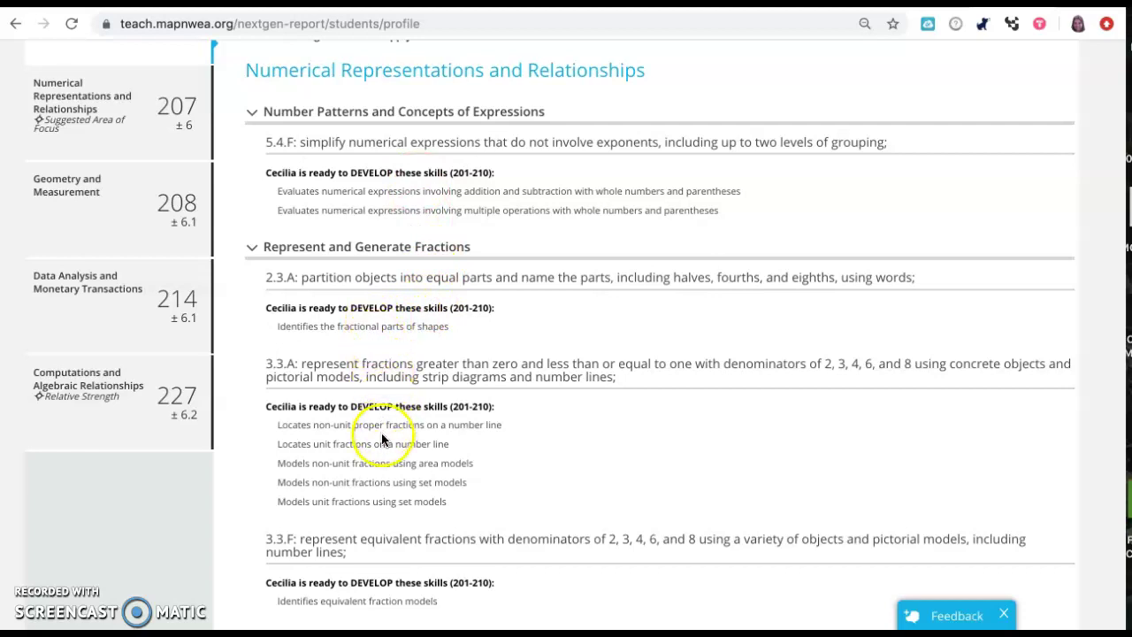
pyautogui.scroll(-1, 380, 433)
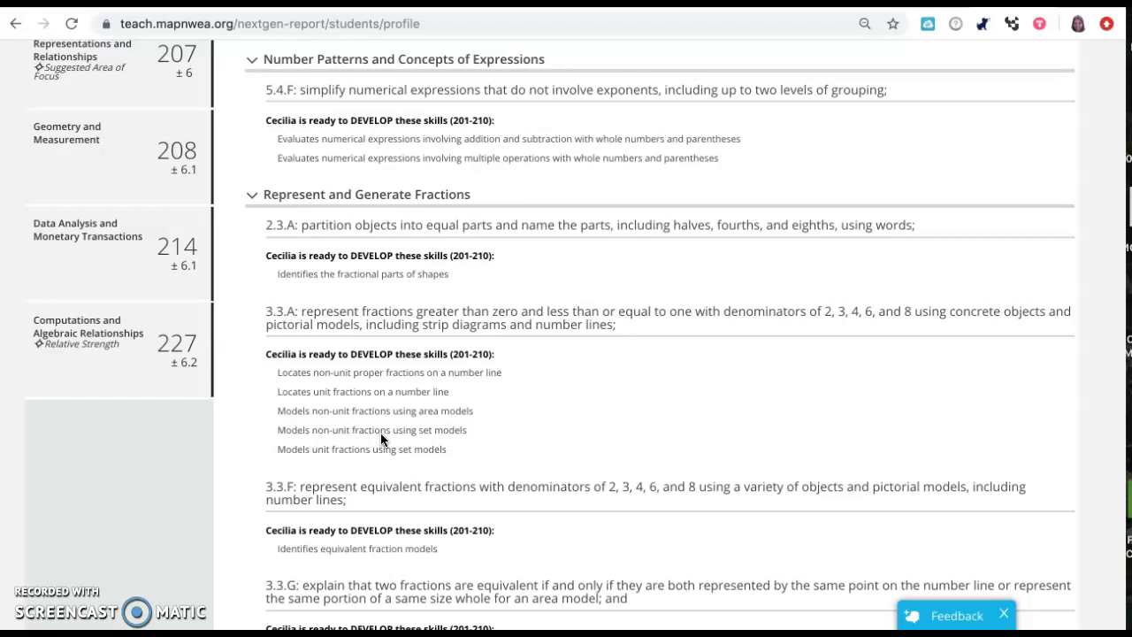
pyautogui.scroll(1, 385, 333)
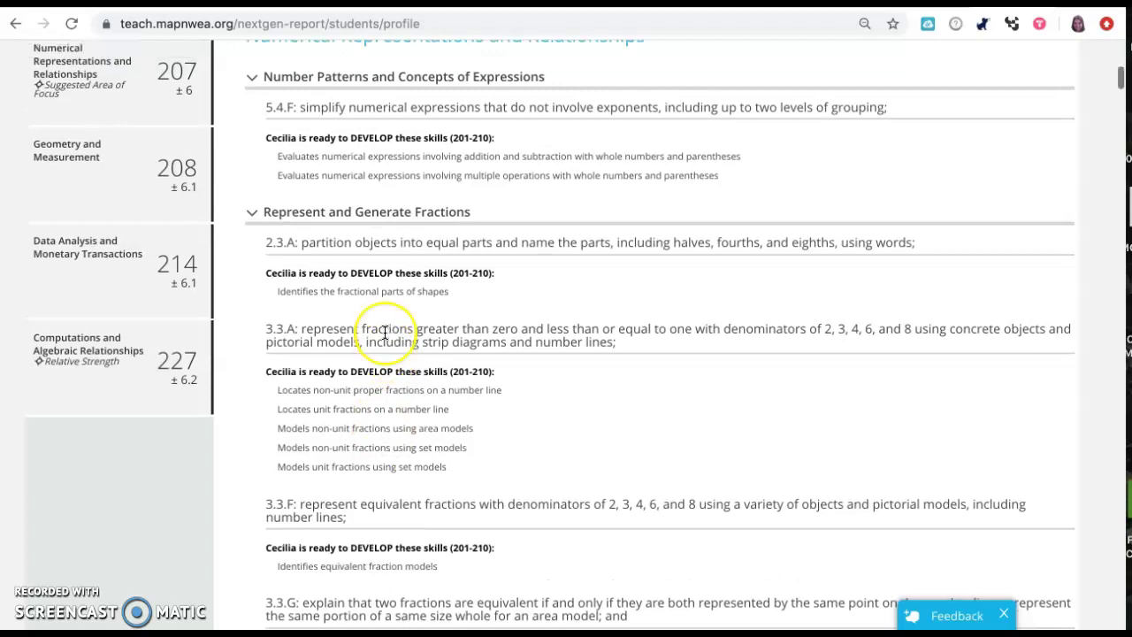
pyautogui.scroll(1, 385, 333)
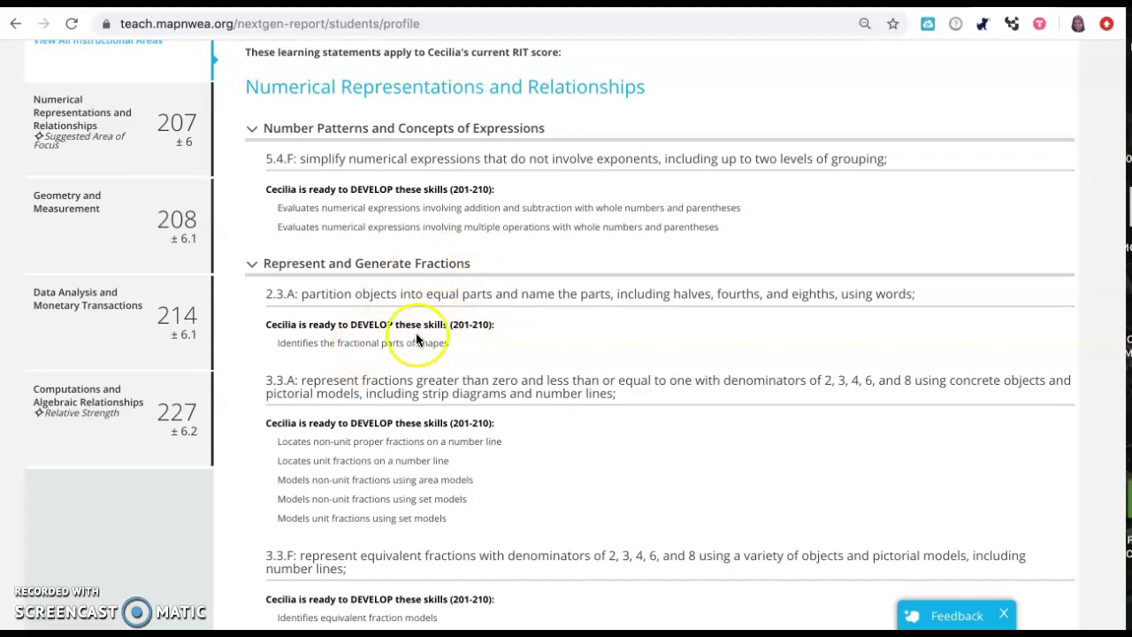
pyautogui.scroll(-3, 370, 372)
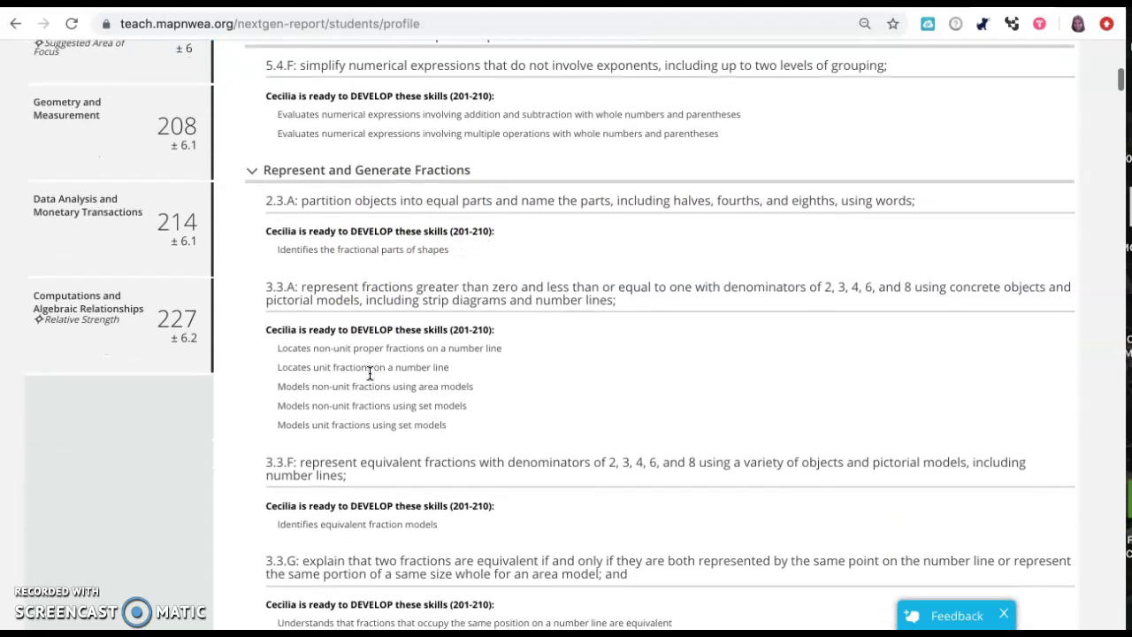
pyautogui.scroll(3, 369, 372)
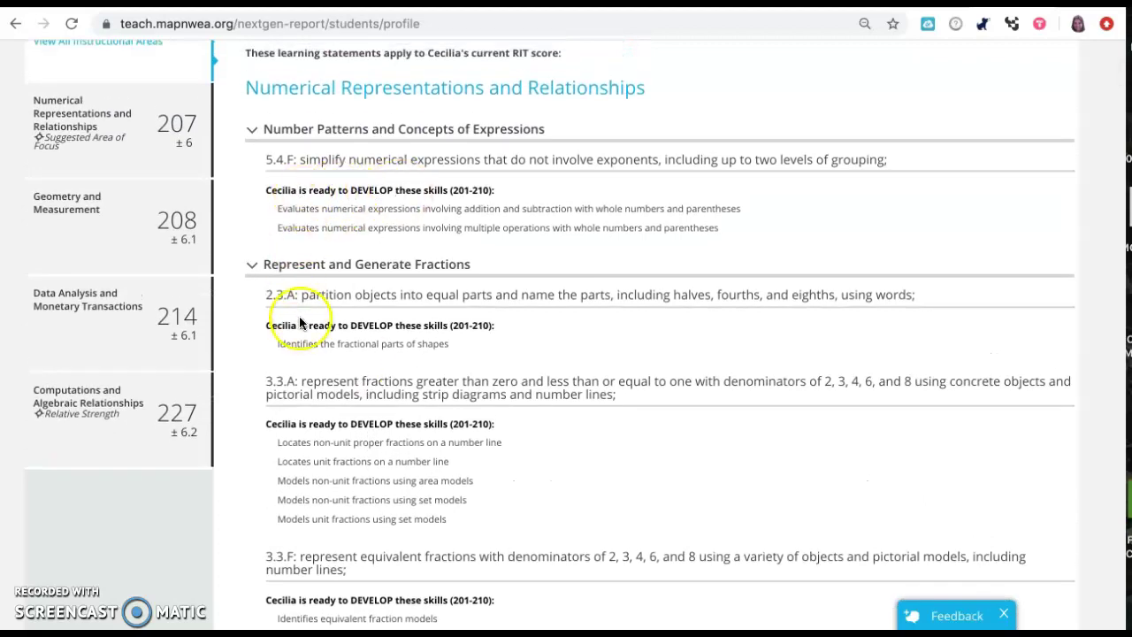
pyautogui.scroll(-2, 301, 319)
pyautogui.scroll(-2, 302, 320)
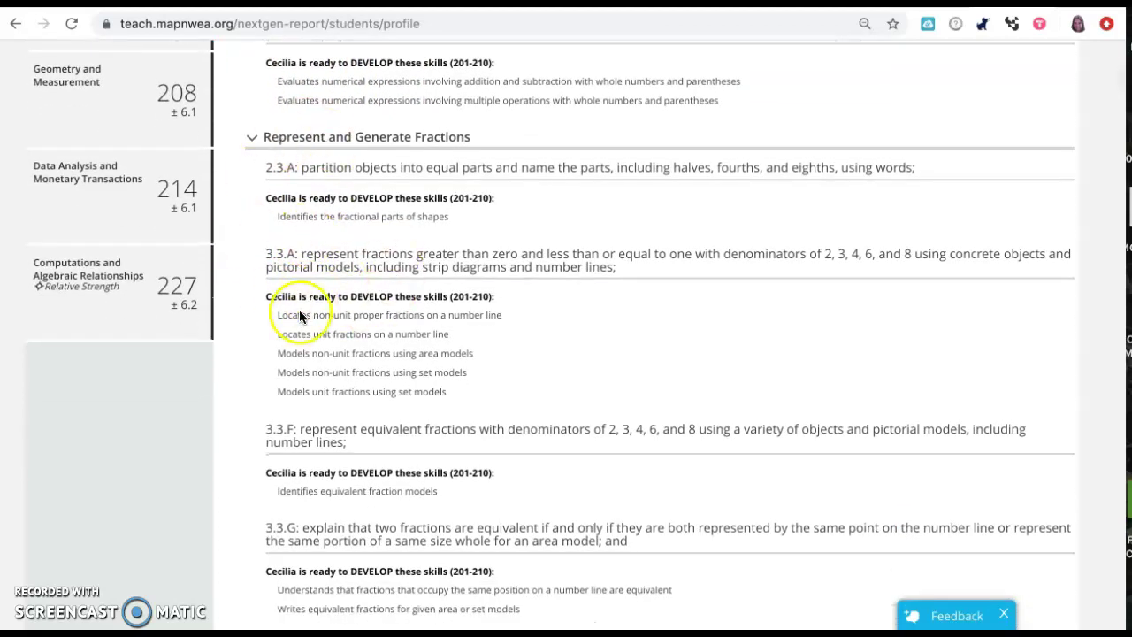
pyautogui.scroll(-5, 333, 412)
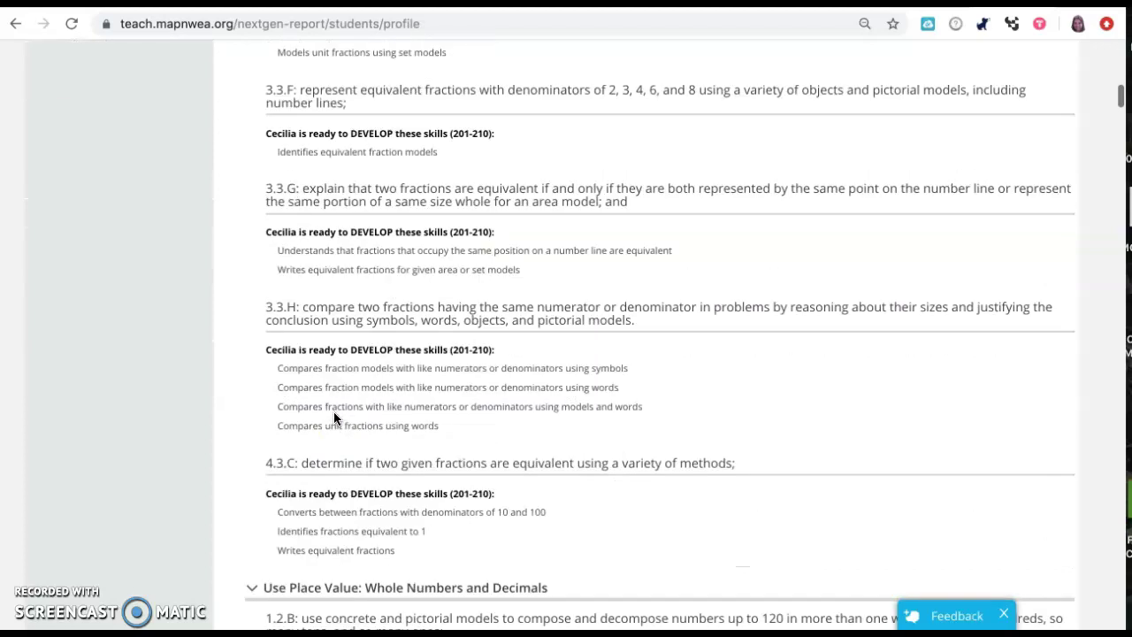
pyautogui.scroll(-3, 333, 412)
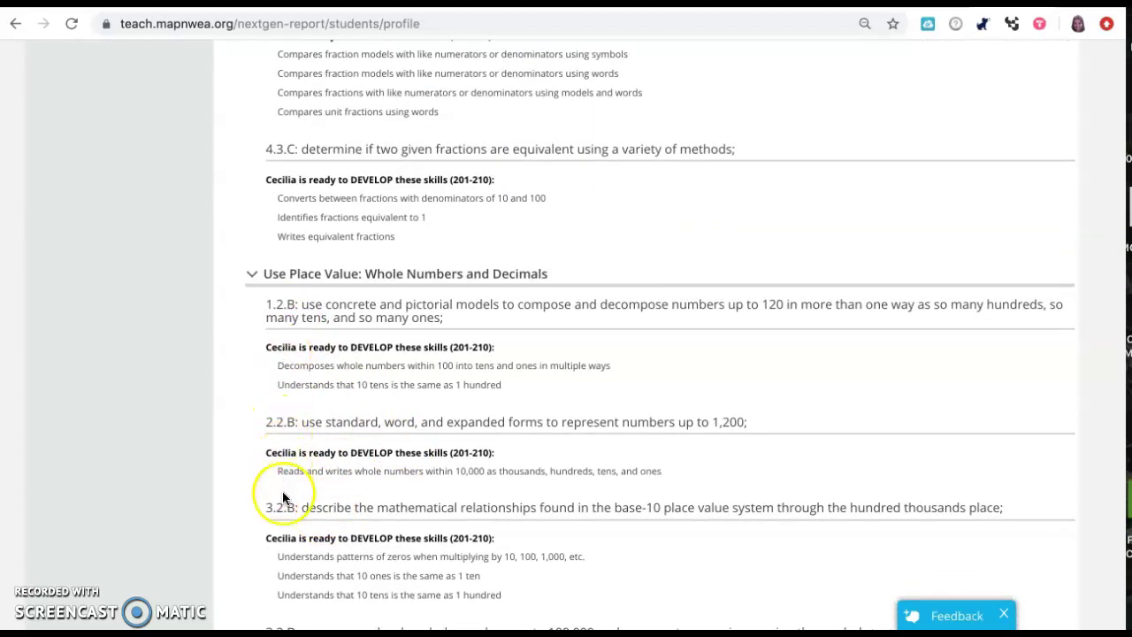
pyautogui.scroll(-2, 282, 520)
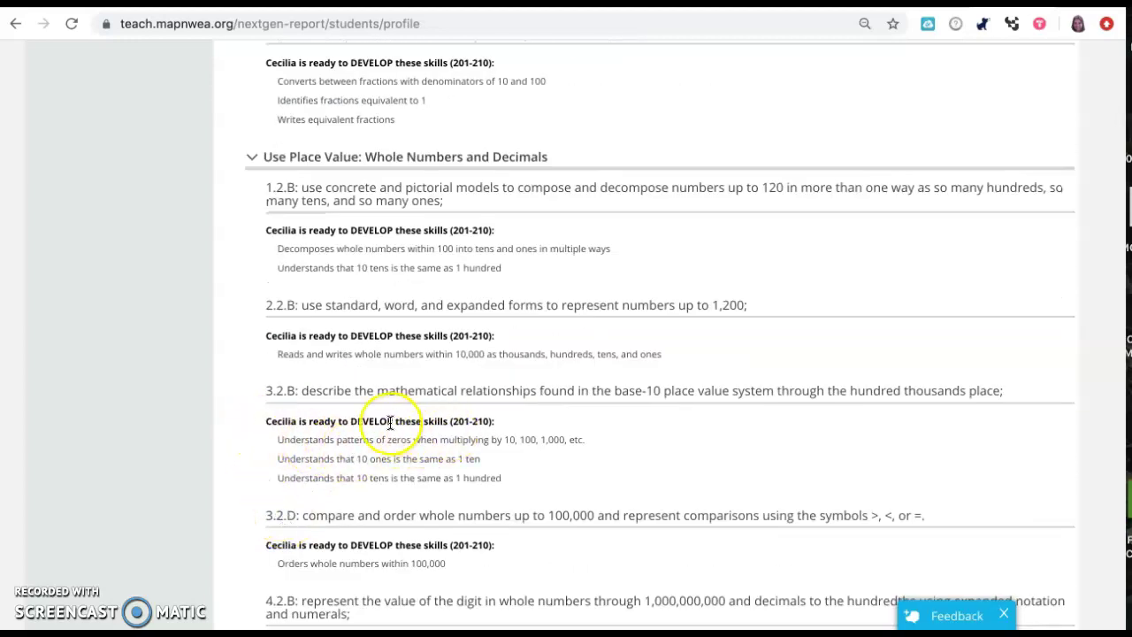
# - Review the place value and fraction standards with their DEVELOP skills again, back to the start of the mathematics profile
pyautogui.scroll(-1, 380, 451)
pyautogui.scroll(5, 354, 451)
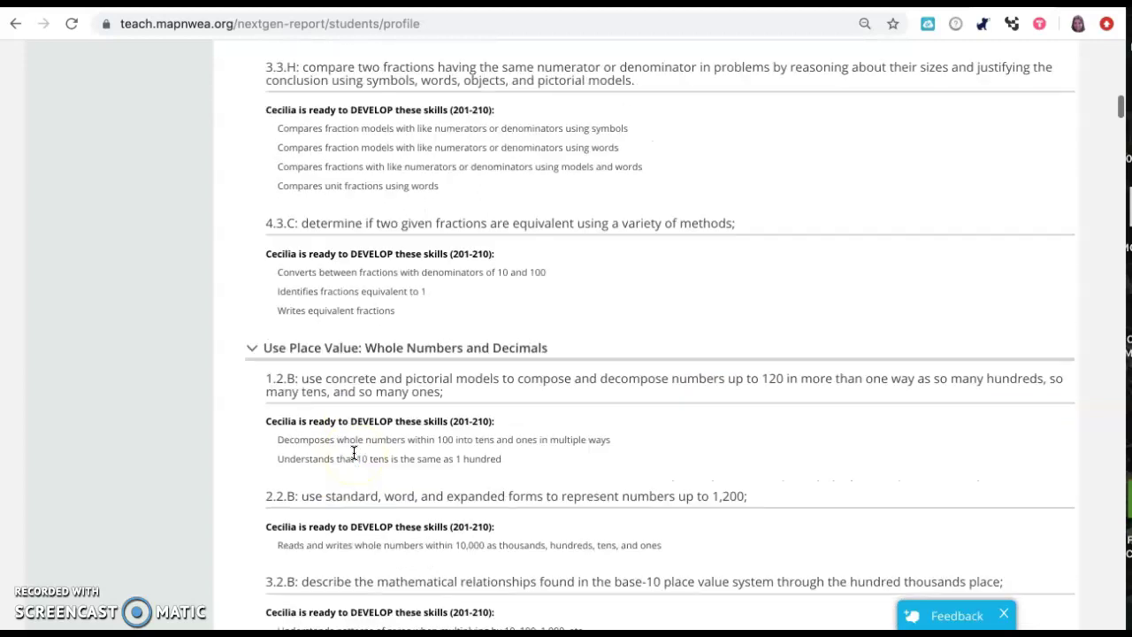
pyautogui.scroll(-4, 354, 453)
pyautogui.scroll(5, 354, 453)
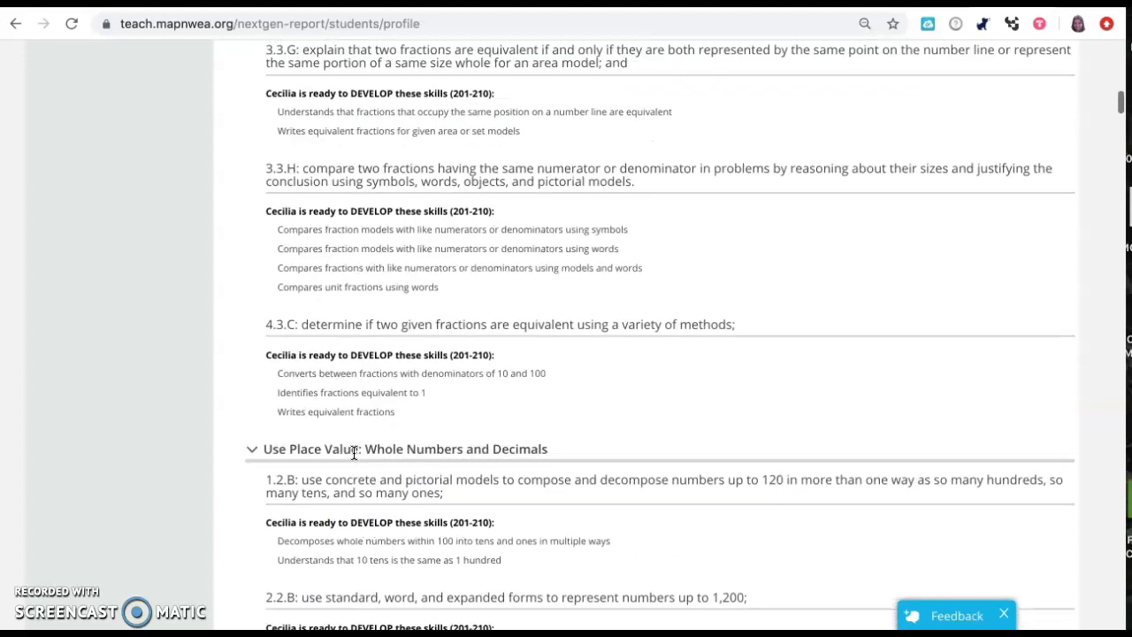
pyautogui.scroll(6, 371, 296)
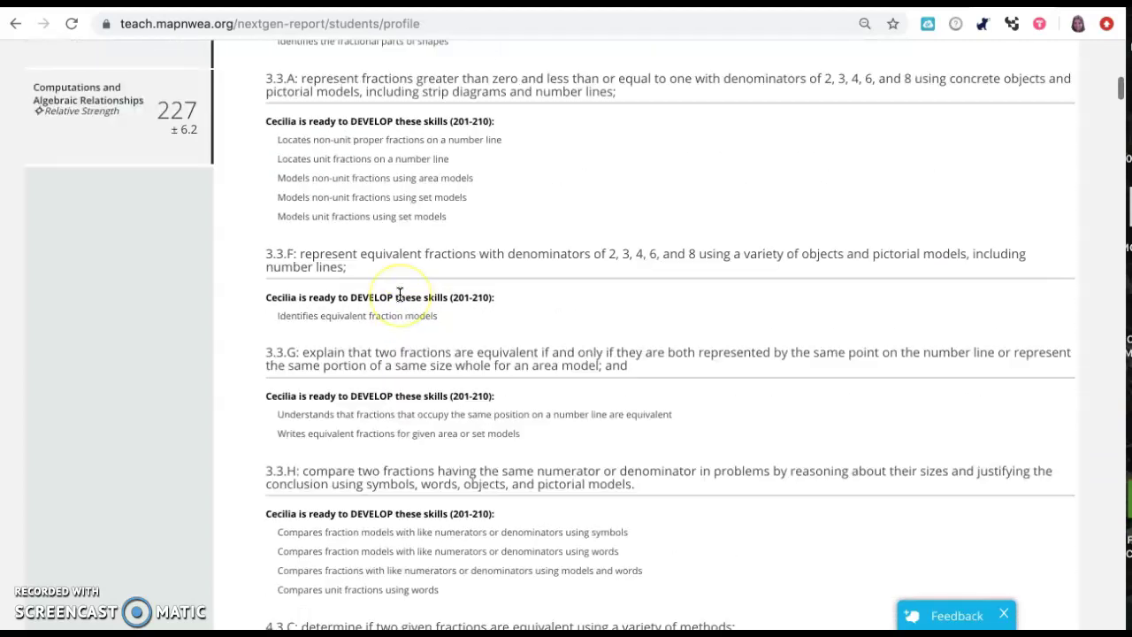
pyautogui.scroll(5, 400, 295)
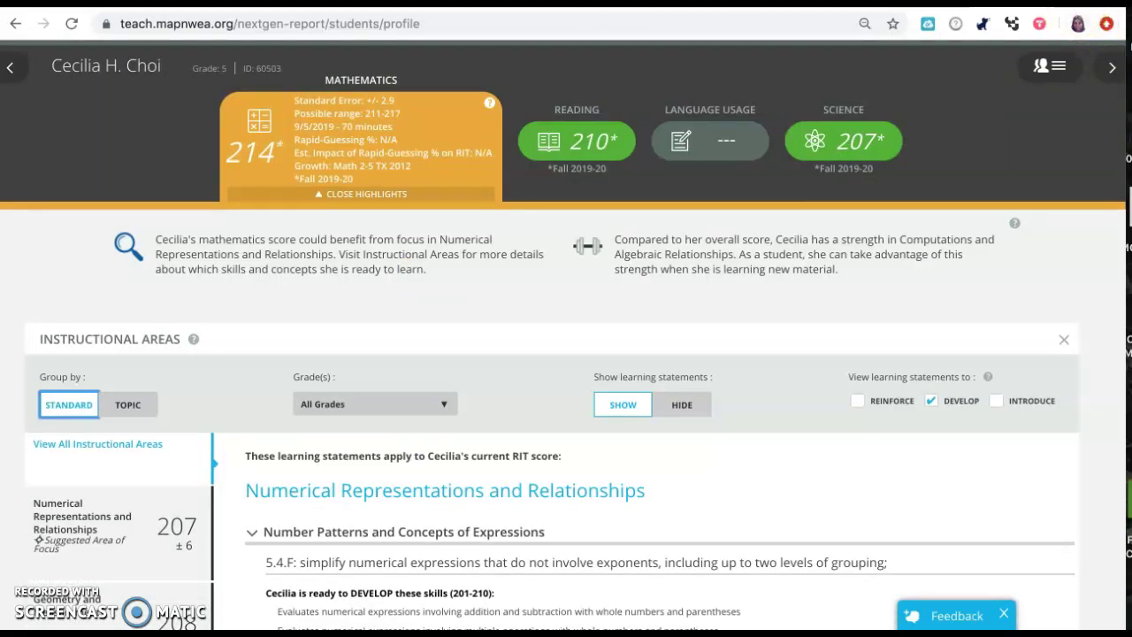
# - Open dreambox.com in a new browser tab and log in to the DreamBox teacher dashboard
pyautogui.hotkey('ctrl', 't')
pyautogui.write('drea')
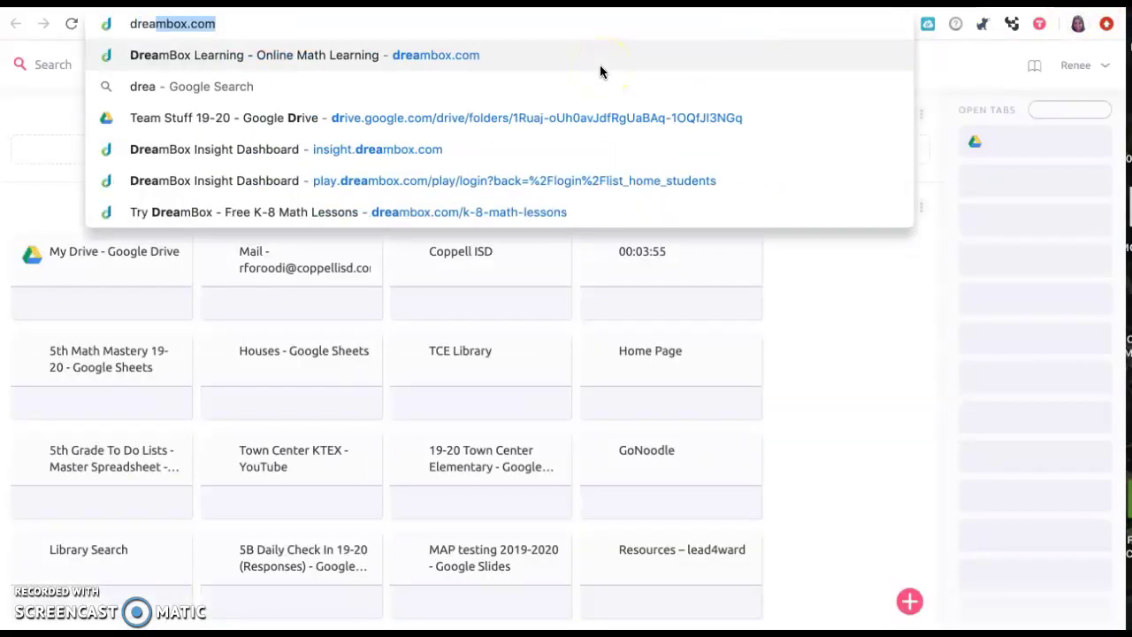
pyautogui.write('mbox')
pyautogui.press('Return')
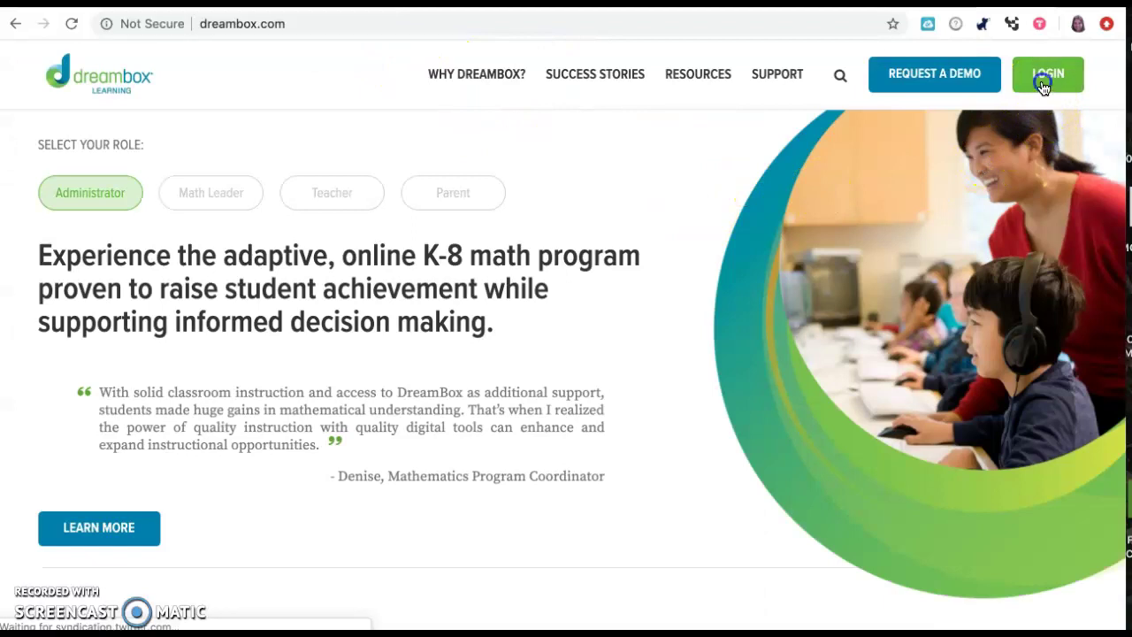
pyautogui.click(1045, 82)
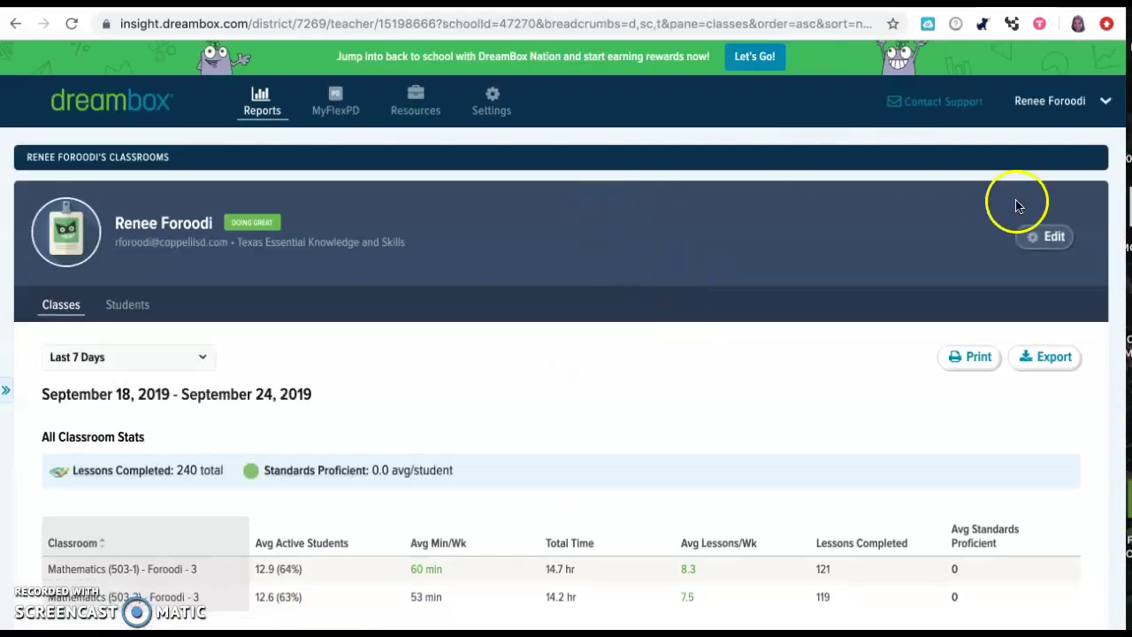
# - Open the Mathematics (503-1) classroom report and look over its overview and student list
pyautogui.scroll(-1, 450, 361)
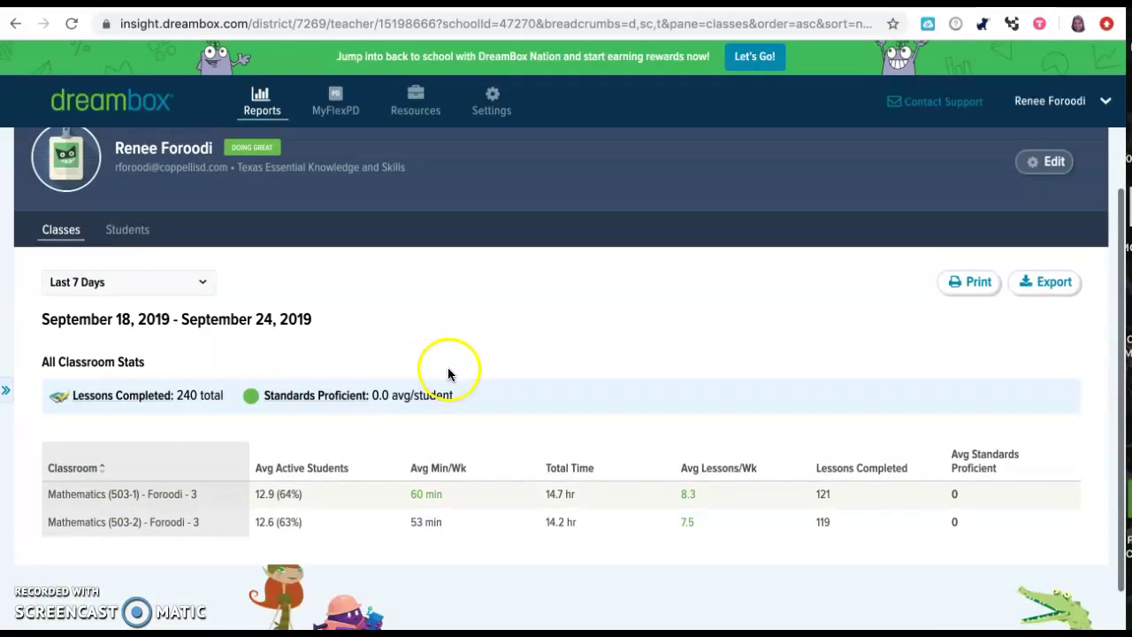
pyautogui.click(114, 497)
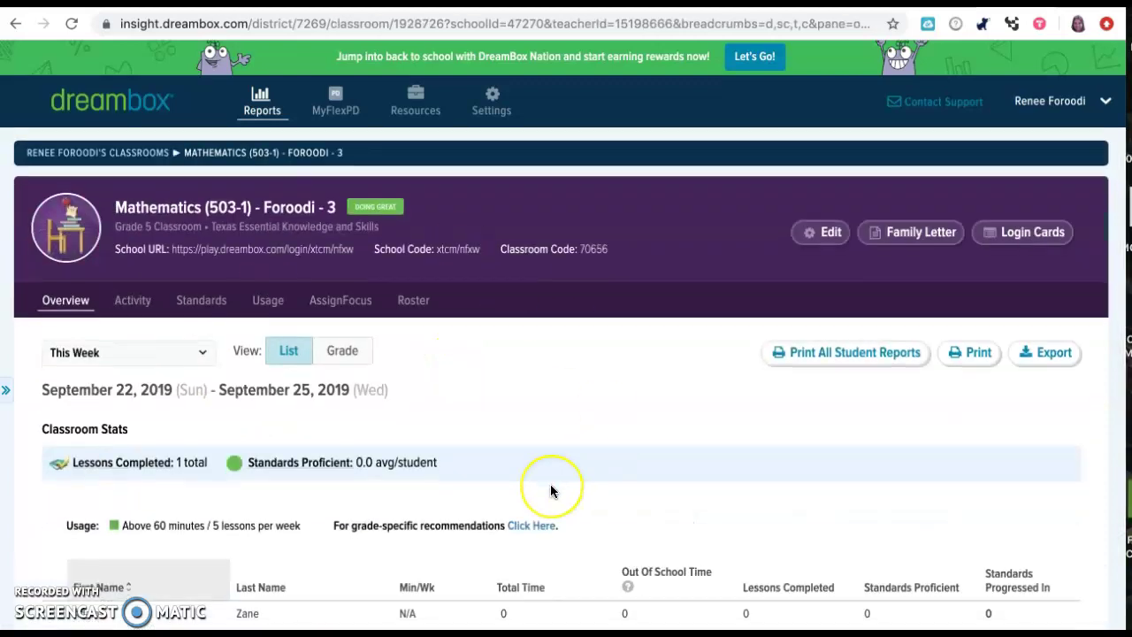
pyautogui.scroll(-1, 550, 484)
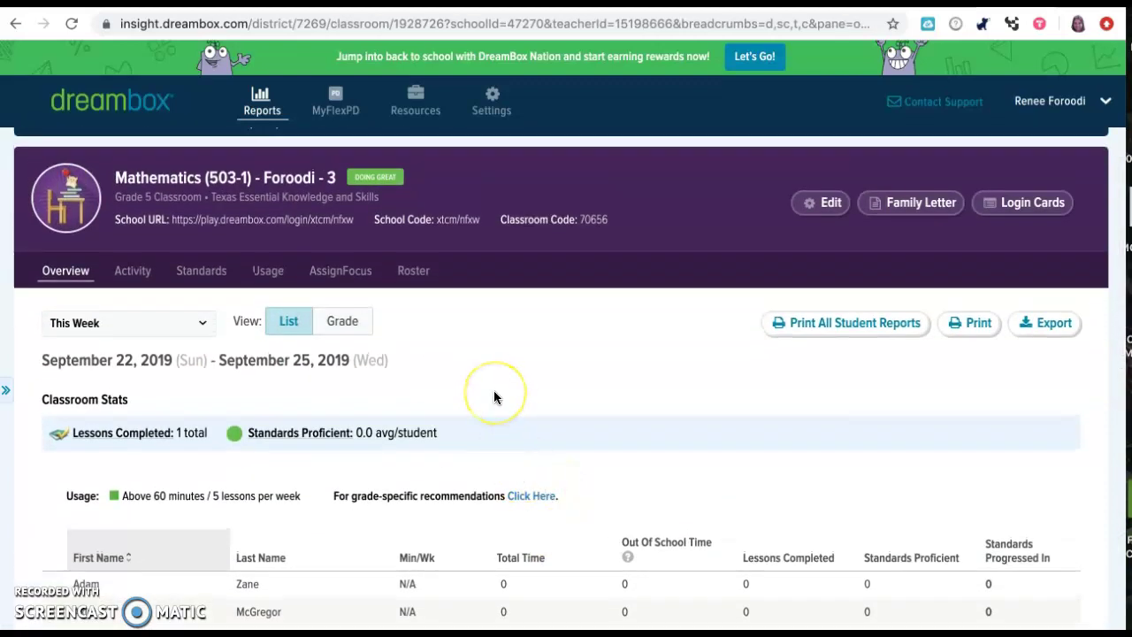
pyautogui.scroll(-3, 492, 422)
pyautogui.scroll(4, 492, 422)
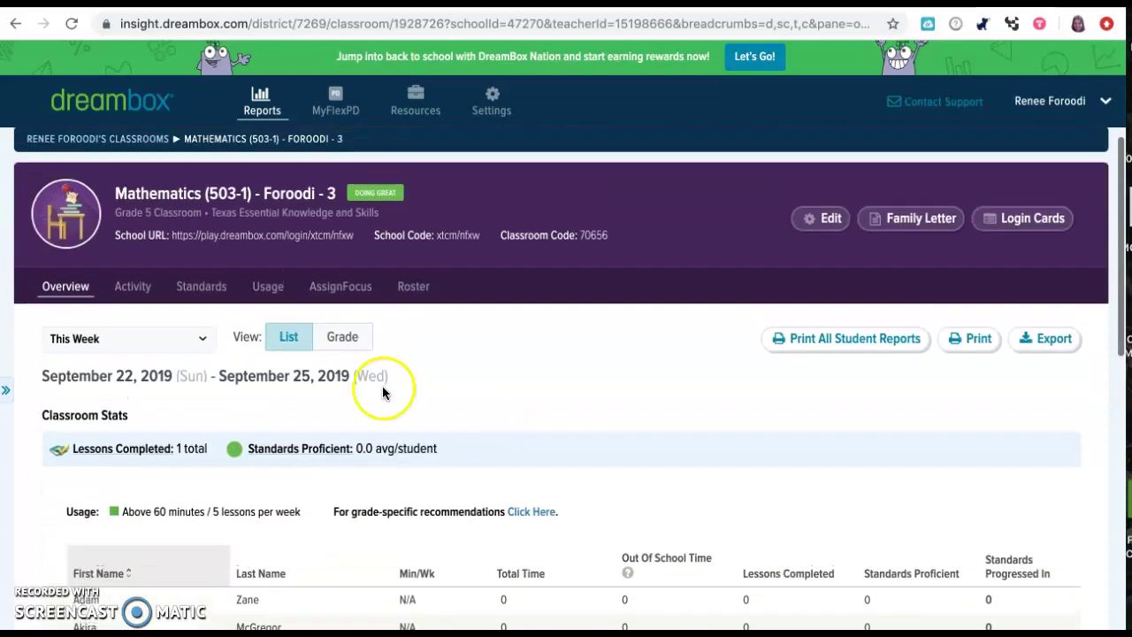
# - Check the class's AssignFocus history and open the sixth student's report from the class overview
pyautogui.click(338, 291)
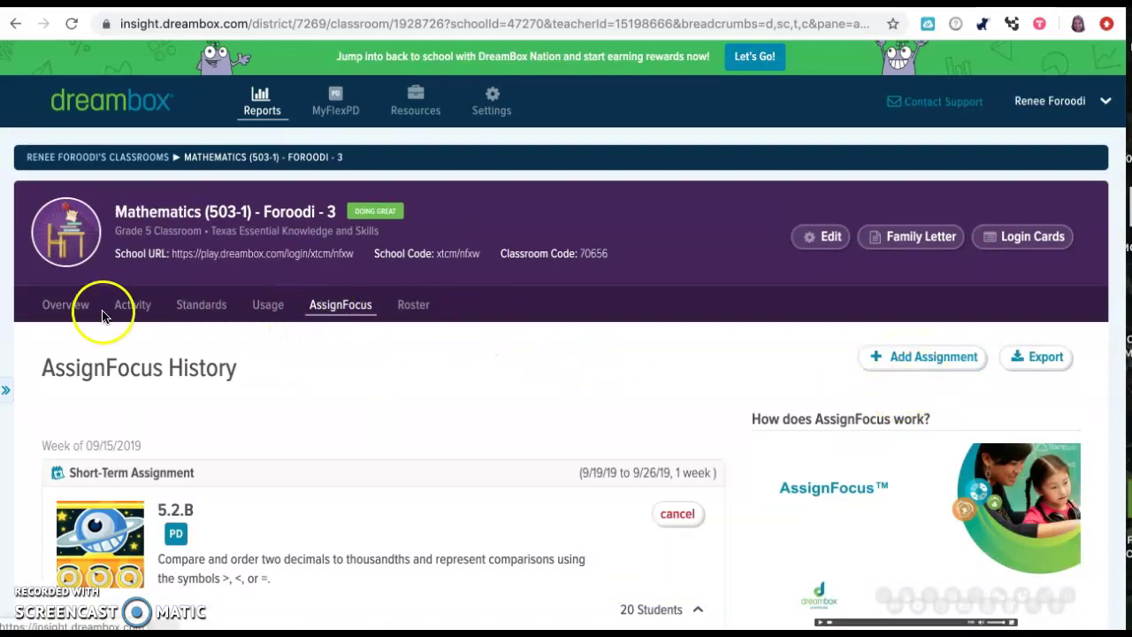
pyautogui.click(72, 310)
pyautogui.scroll(-3, 169, 397)
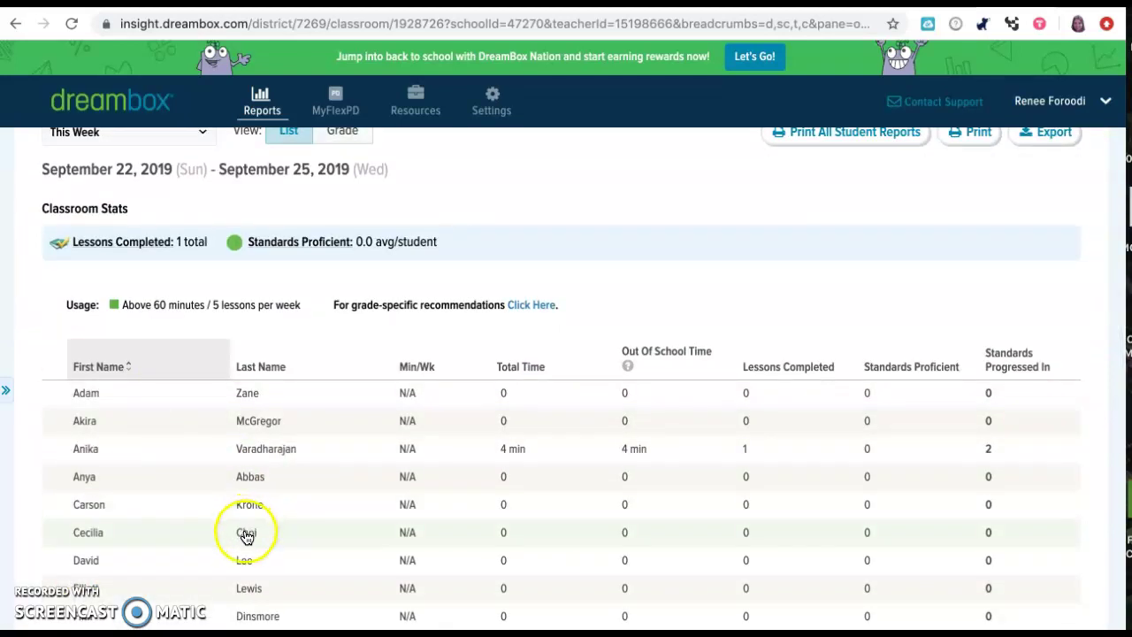
pyautogui.click(246, 533)
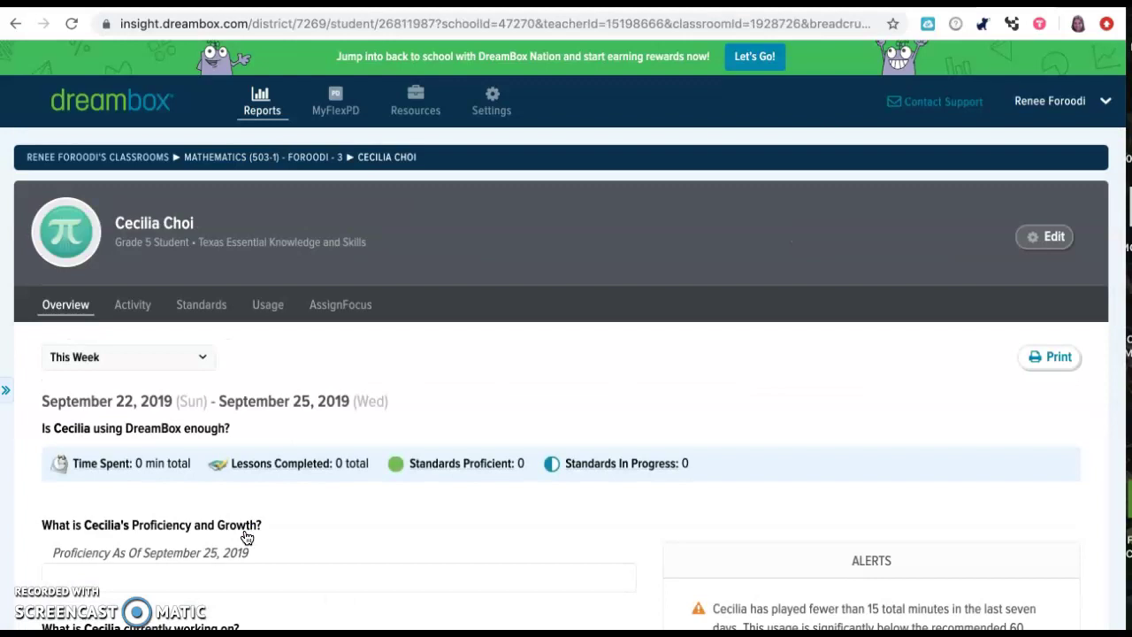
# - Examine the student's DreamBox overview, including the proficiency and growth chart, alerts and AssignFocus progress
pyautogui.scroll(-1, 418, 276)
pyautogui.scroll(-3, 638, 388)
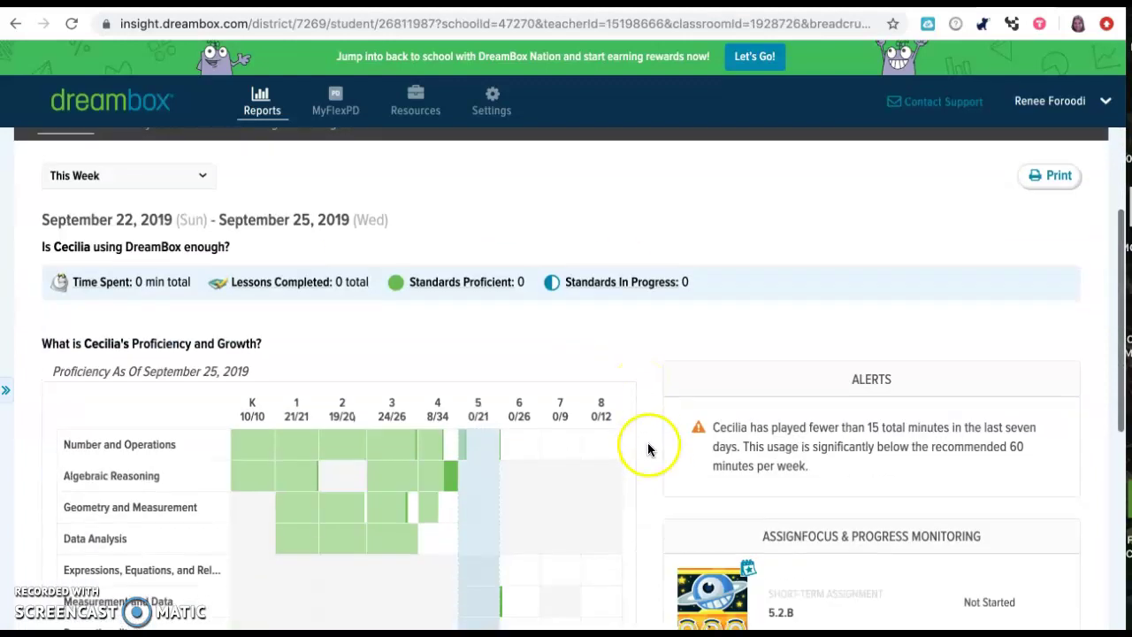
pyautogui.scroll(4, 648, 410)
pyautogui.scroll(-10, 647, 449)
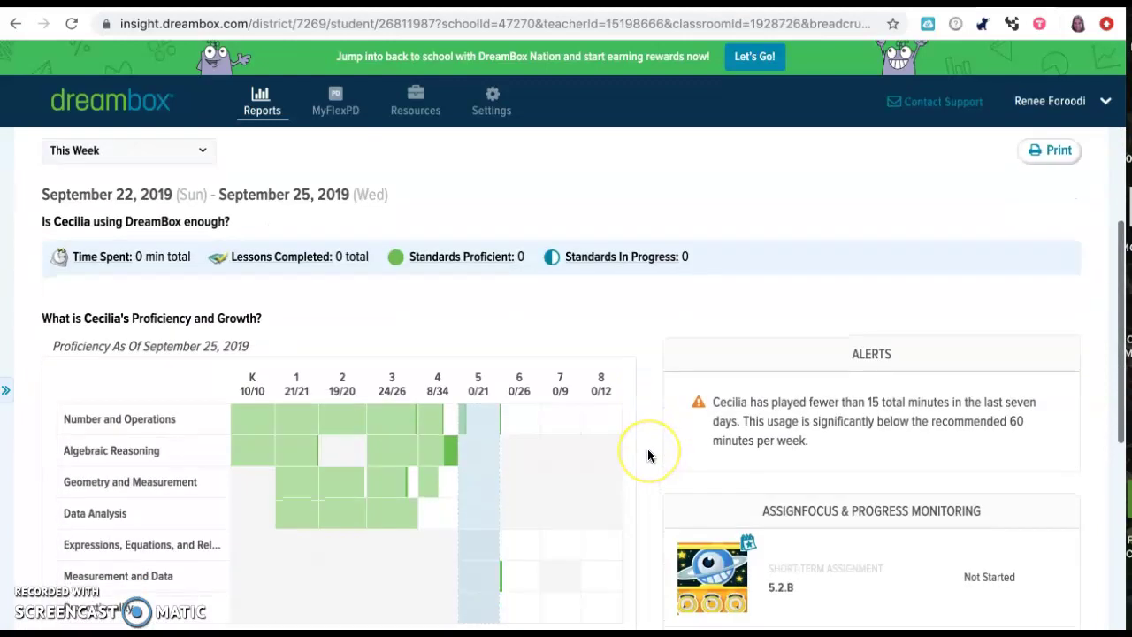
pyautogui.scroll(6, 647, 449)
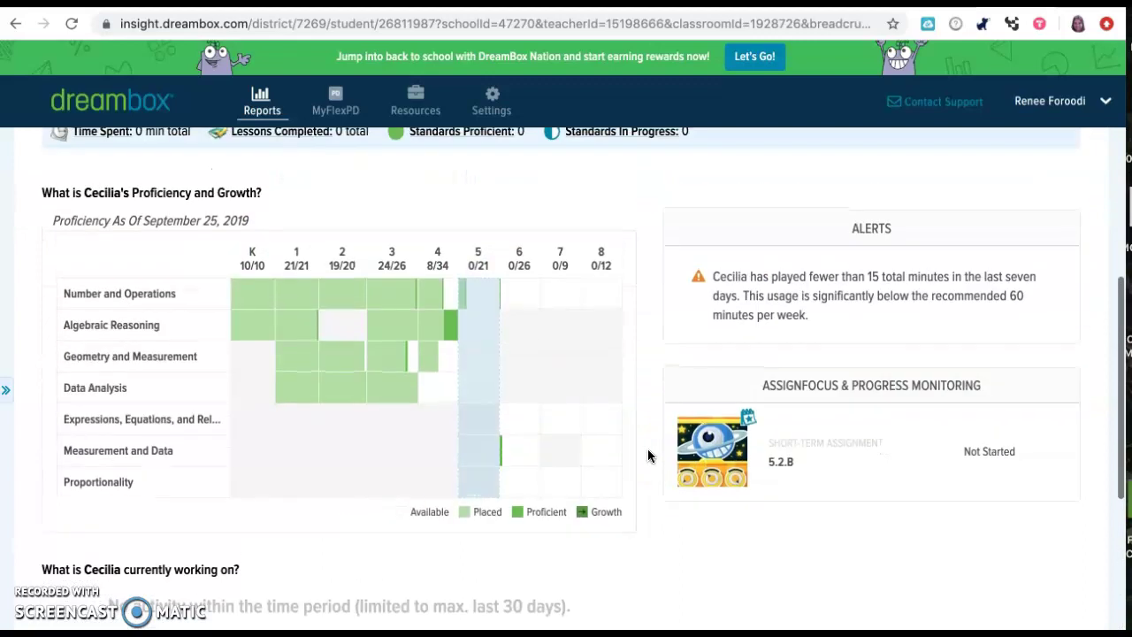
pyautogui.scroll(2, 531, 372)
pyautogui.scroll(2, 380, 265)
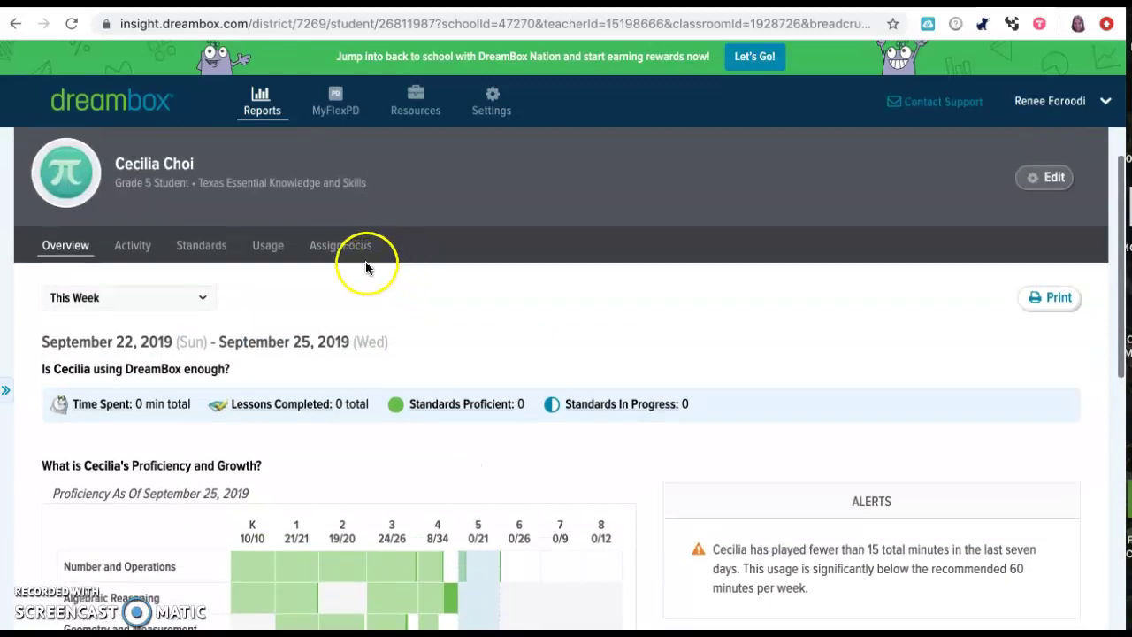
# - Start a new AssignFocus assignment for the student and open its list of grades
pyautogui.click(352, 256)
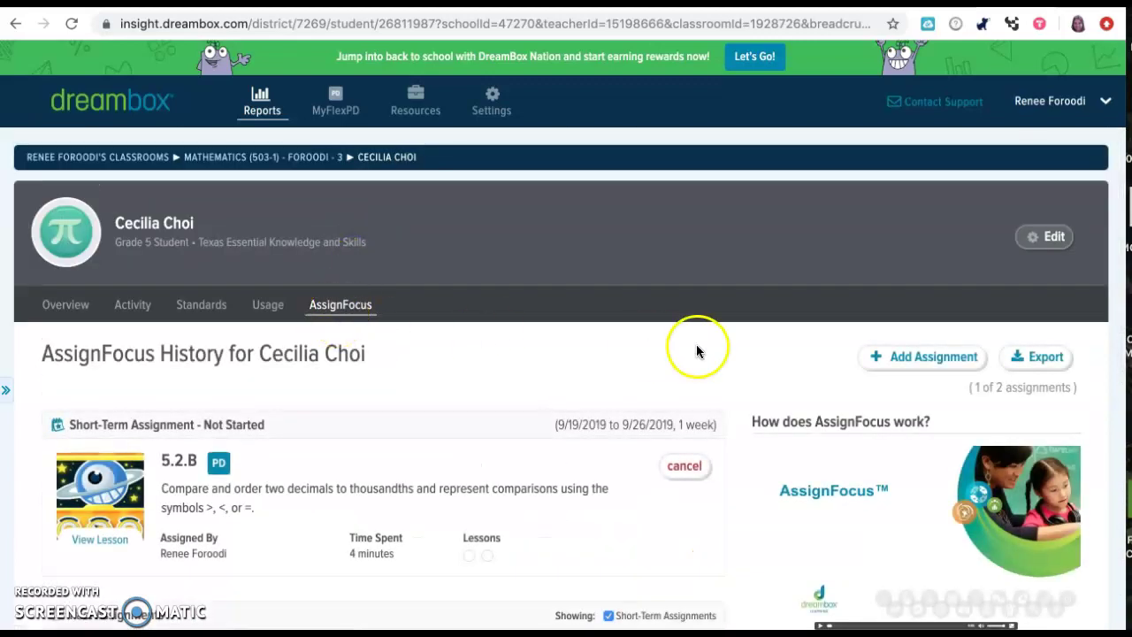
pyautogui.scroll(-1, 761, 332)
pyautogui.click(911, 265)
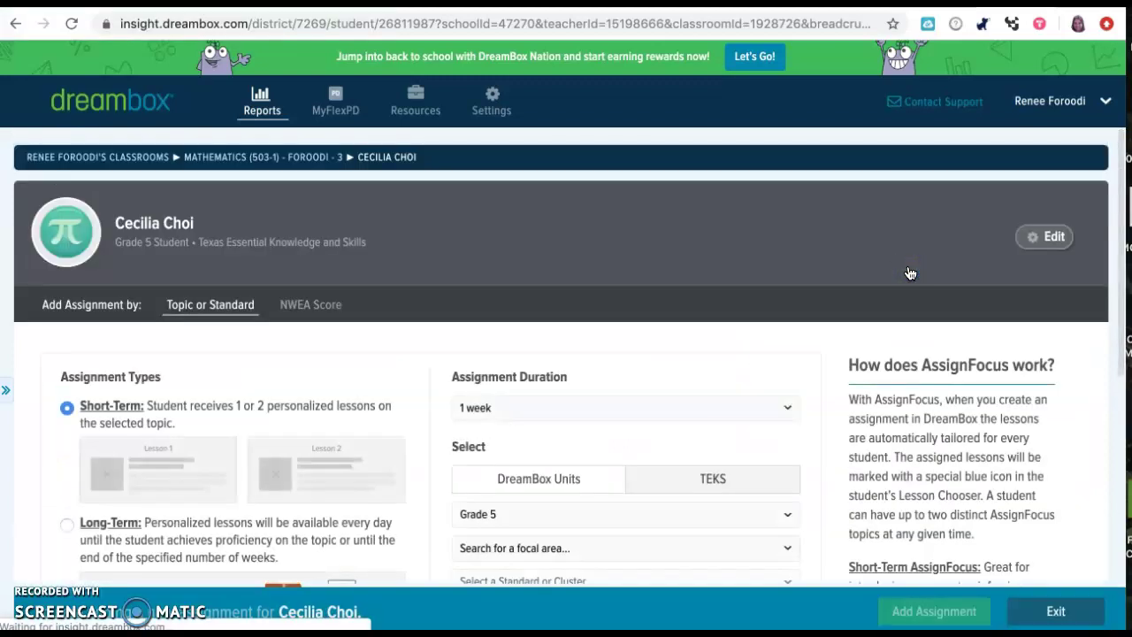
pyautogui.scroll(-2, 806, 350)
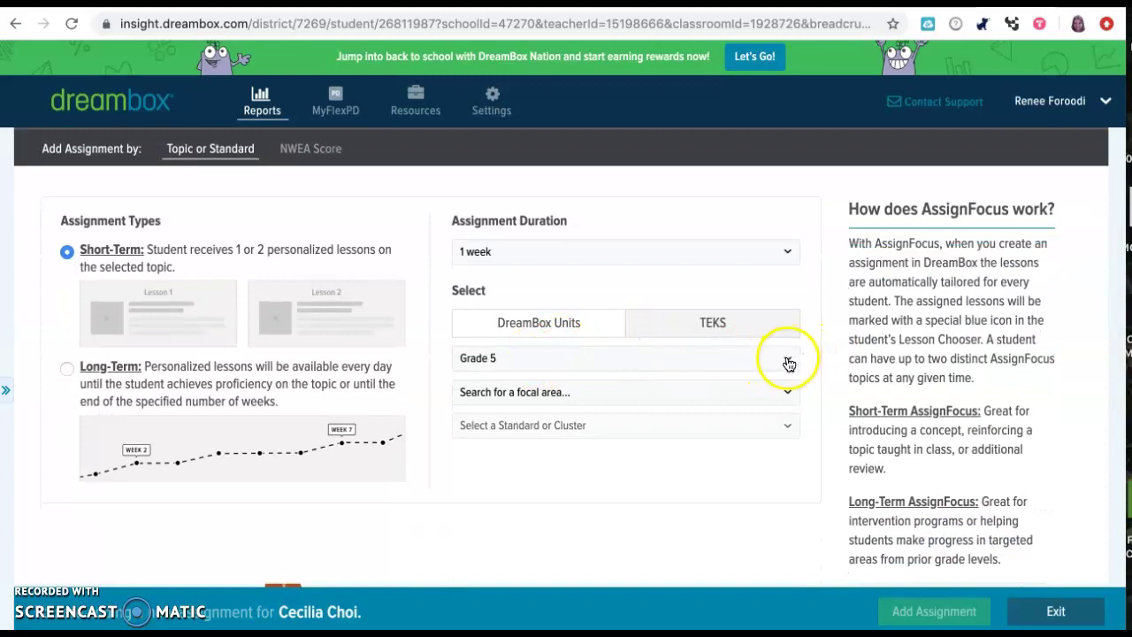
pyautogui.click(787, 359)
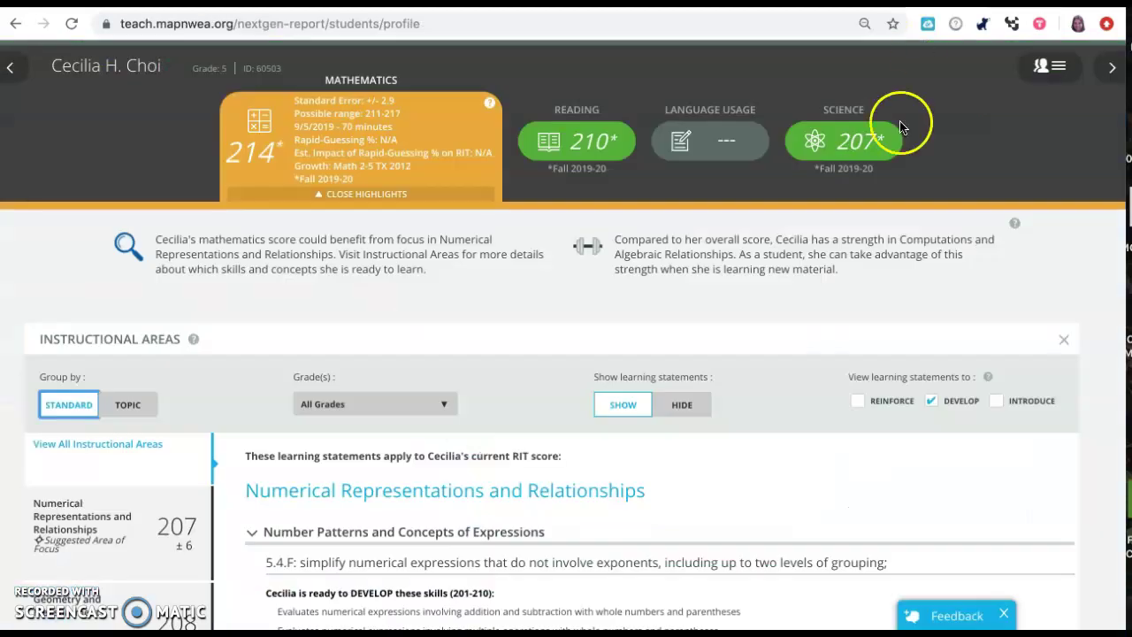
# - Re-examine the numerical expression and fraction standards listed for the student in the NWEA MAP profile
pyautogui.scroll(-5, 779, 412)
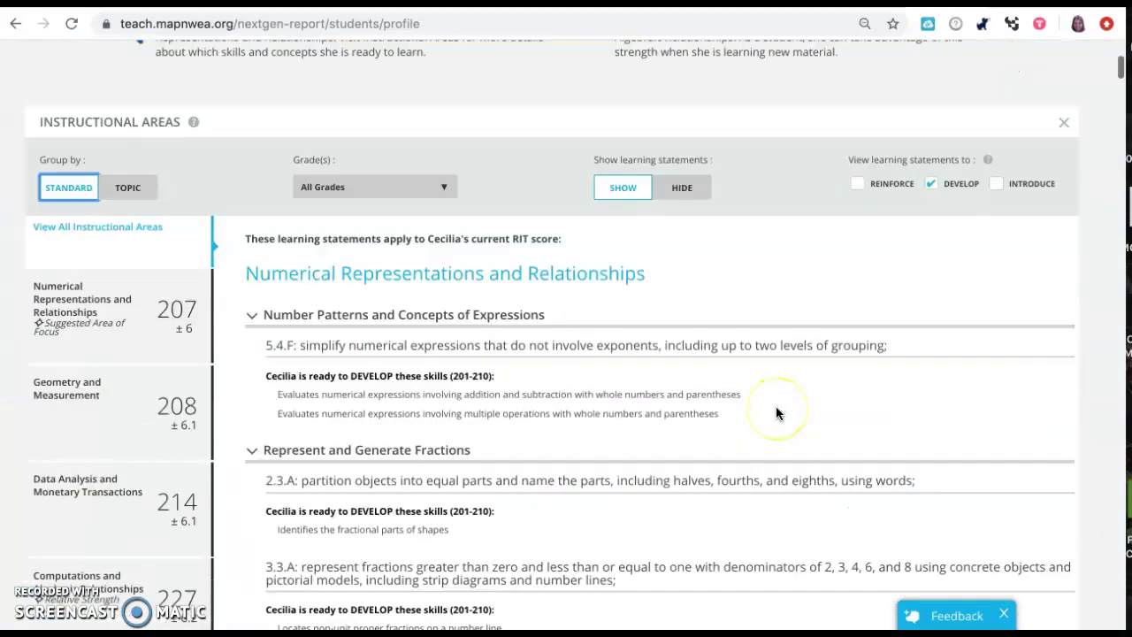
pyautogui.scroll(-3, 776, 412)
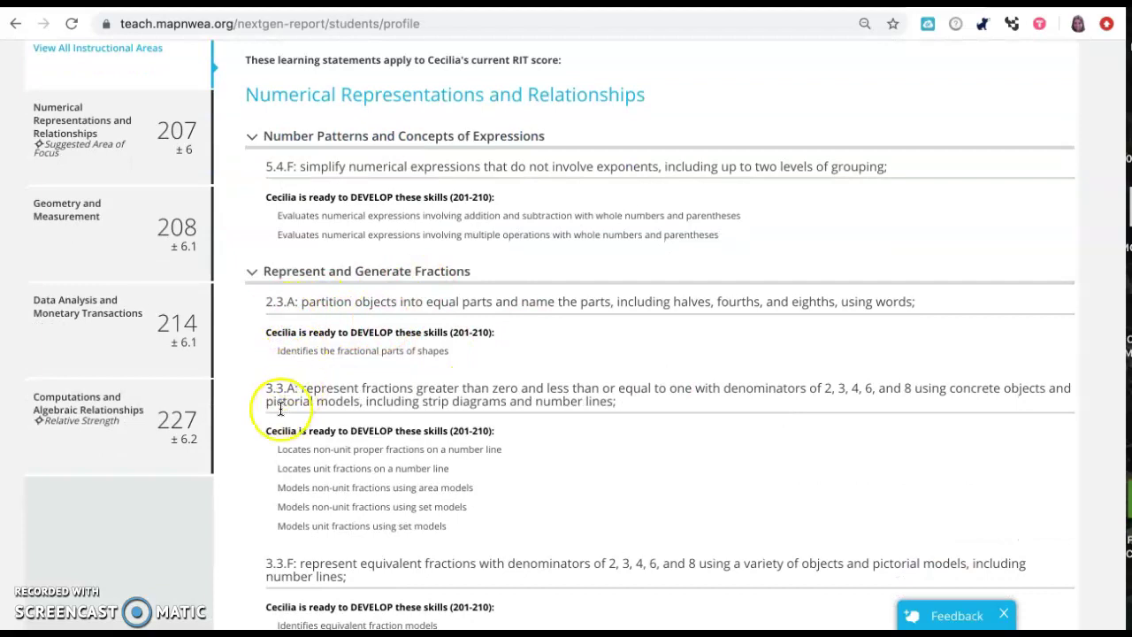
pyautogui.scroll(-1, 280, 442)
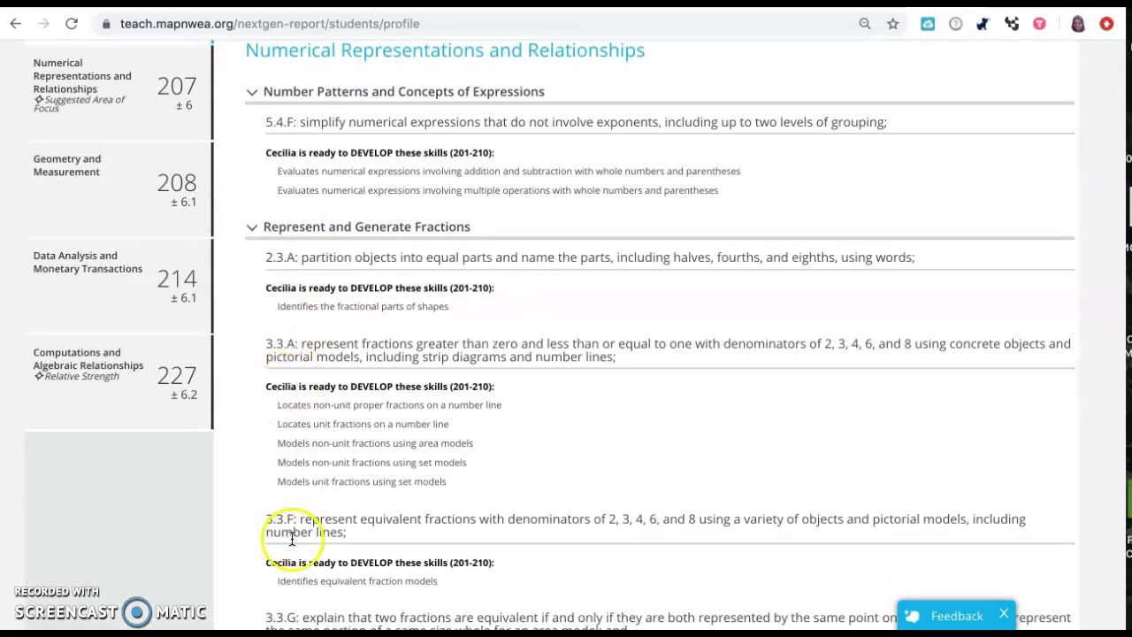
pyautogui.scroll(5, 291, 456)
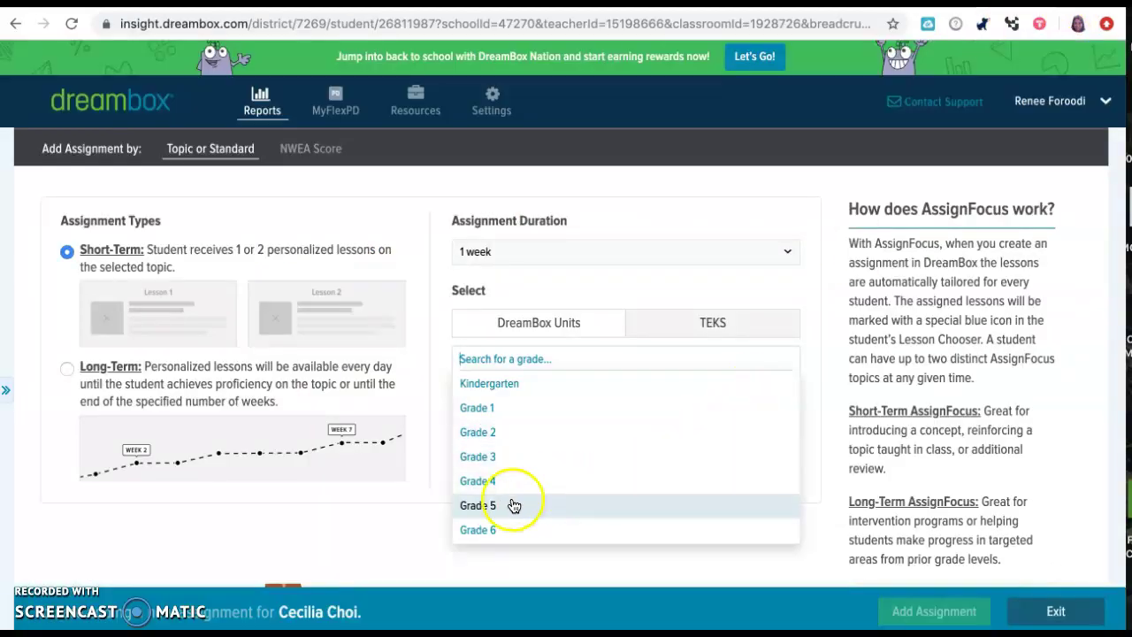
# - Set the DreamBox assignment's grade to Grade 5 and its focal area to Number and Operations
pyautogui.click(495, 504)
pyautogui.click(537, 394)
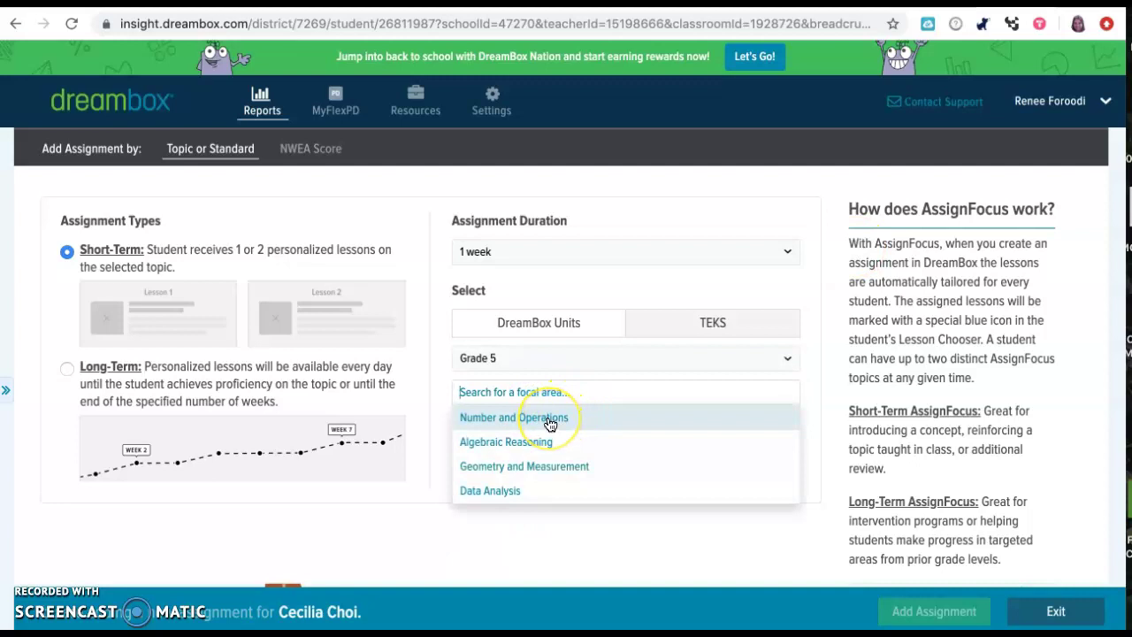
pyautogui.click(548, 419)
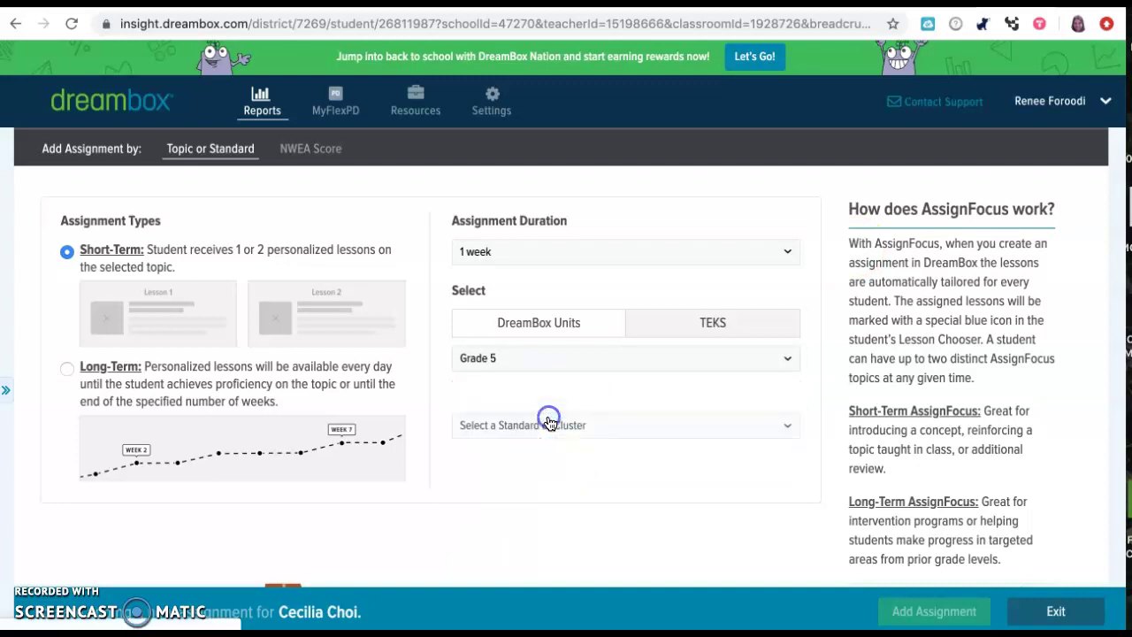
pyautogui.click(618, 433)
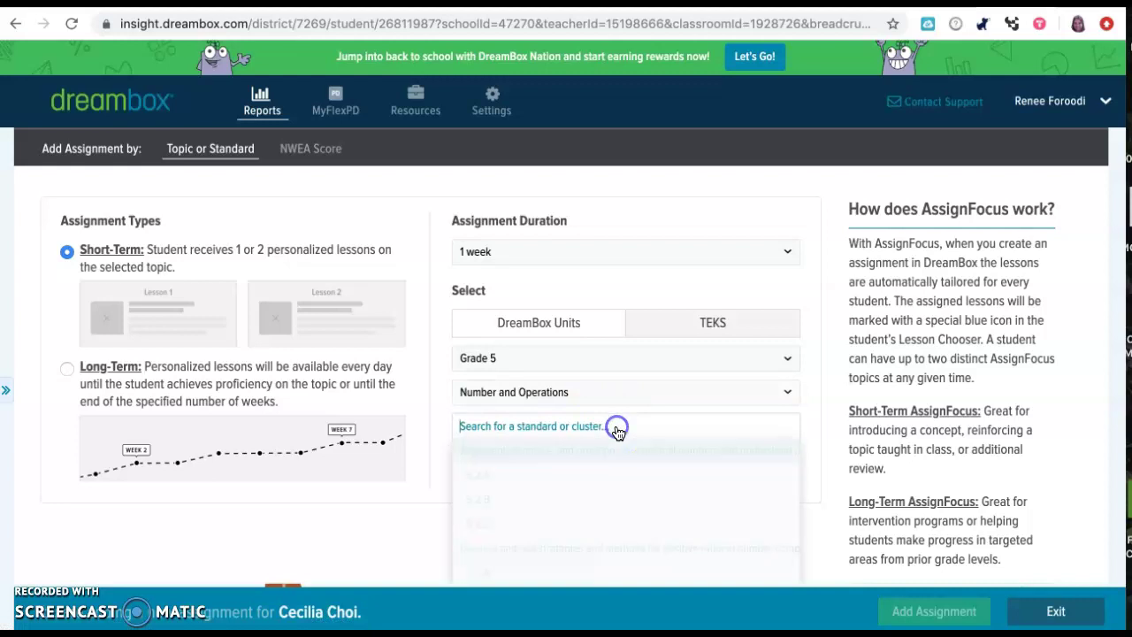
pyautogui.click(576, 392)
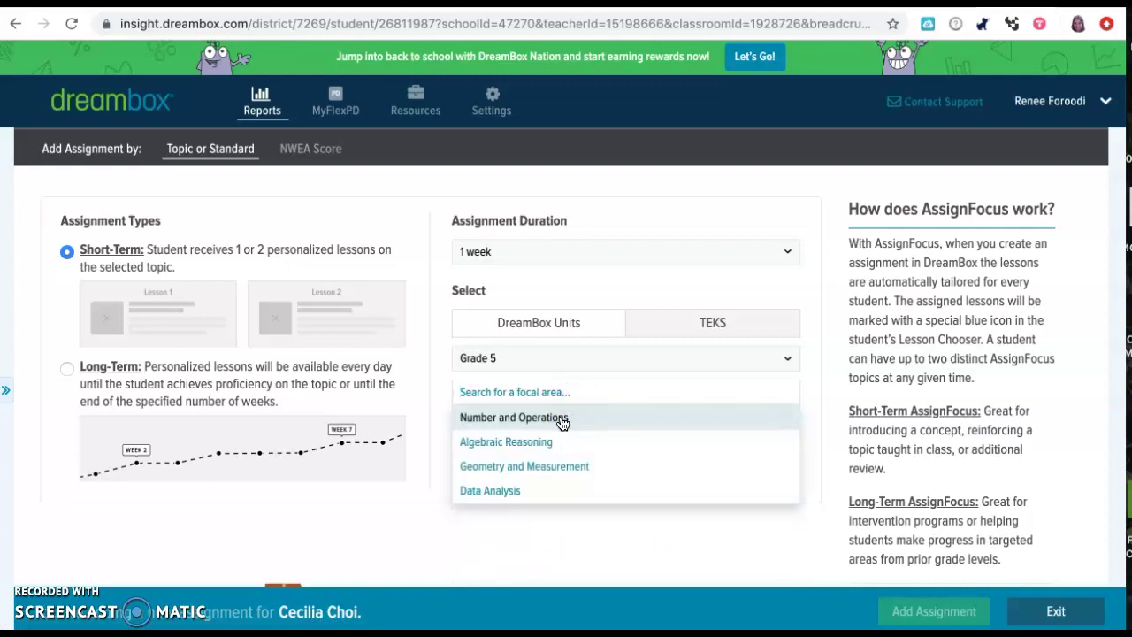
pyautogui.click(563, 423)
# - Look through the Grade 5 Number and Operations standards and set the assignment's standard to 5.3.I
pyautogui.click(545, 426)
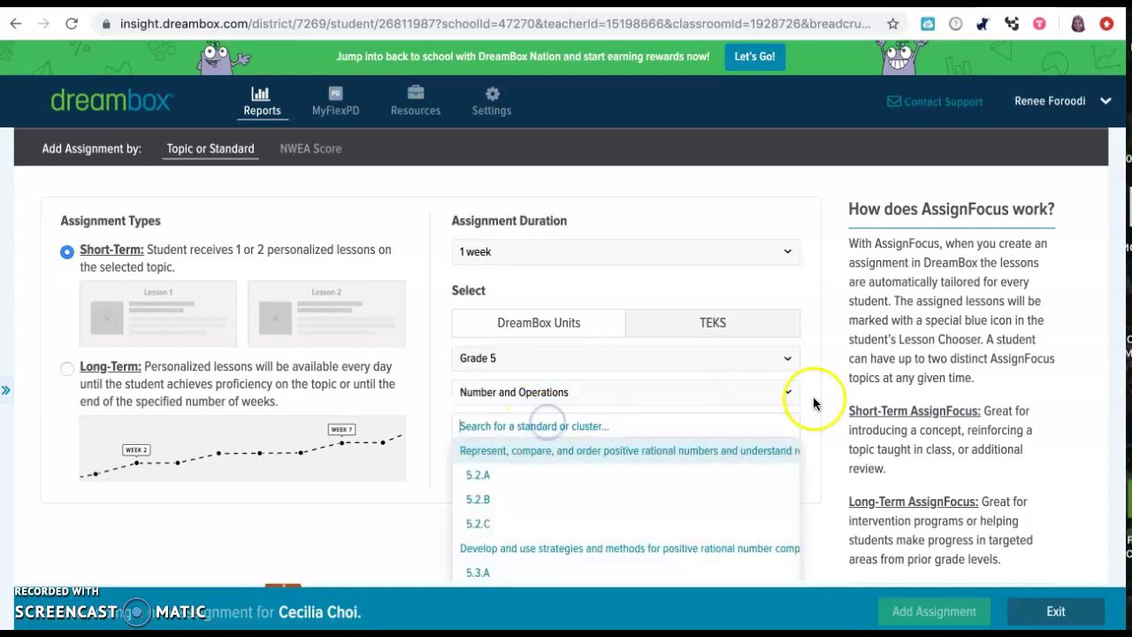
pyautogui.scroll(-1, 813, 403)
pyautogui.scroll(-1, 713, 407)
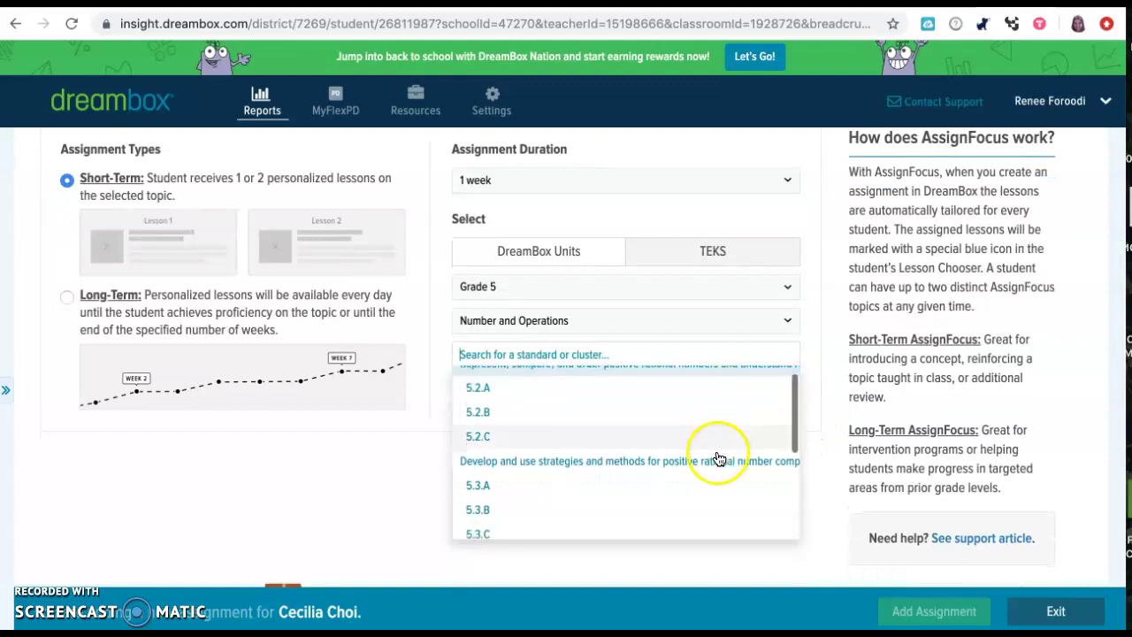
pyautogui.scroll(-2, 718, 459)
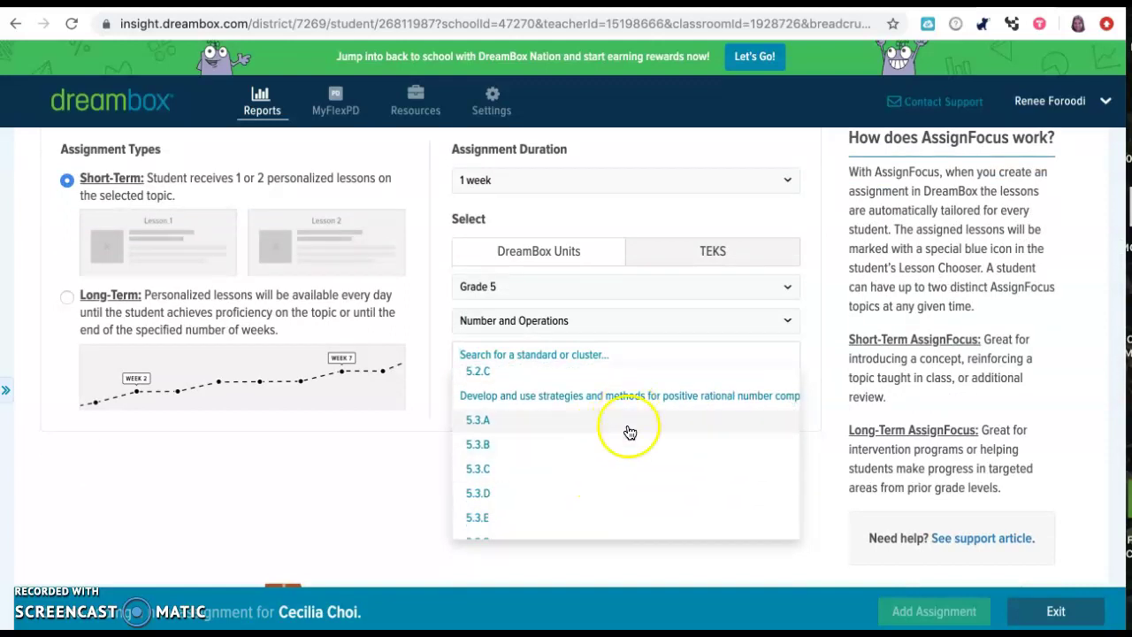
pyautogui.scroll(-3, 632, 462)
pyautogui.scroll(4, 631, 462)
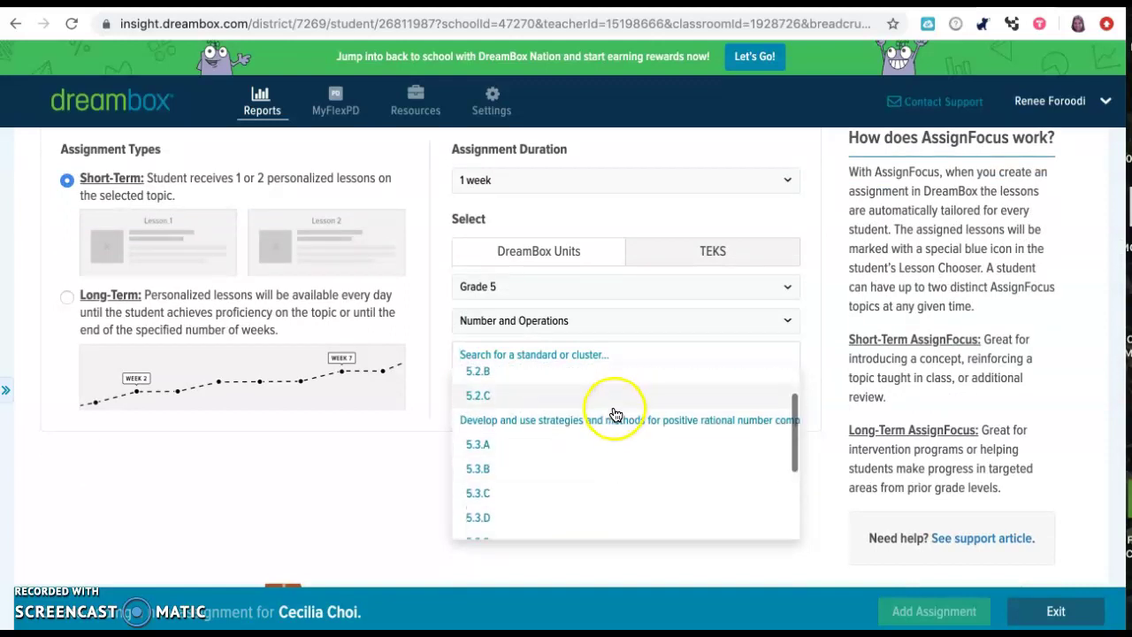
pyautogui.scroll(-3, 607, 475)
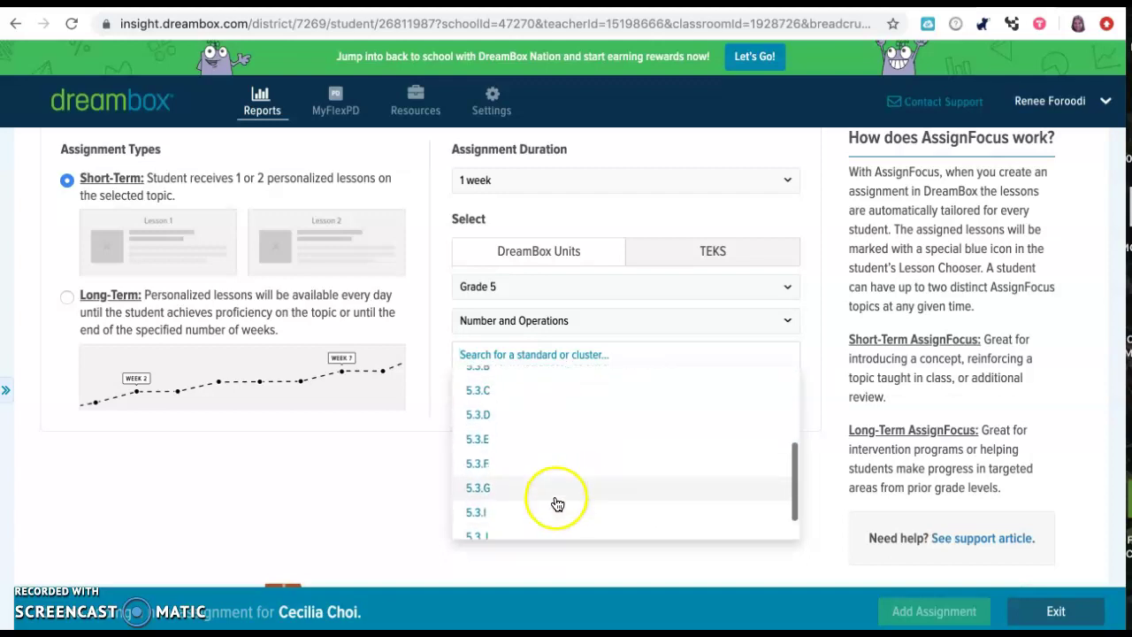
pyautogui.click(518, 513)
pyautogui.scroll(-2, 519, 521)
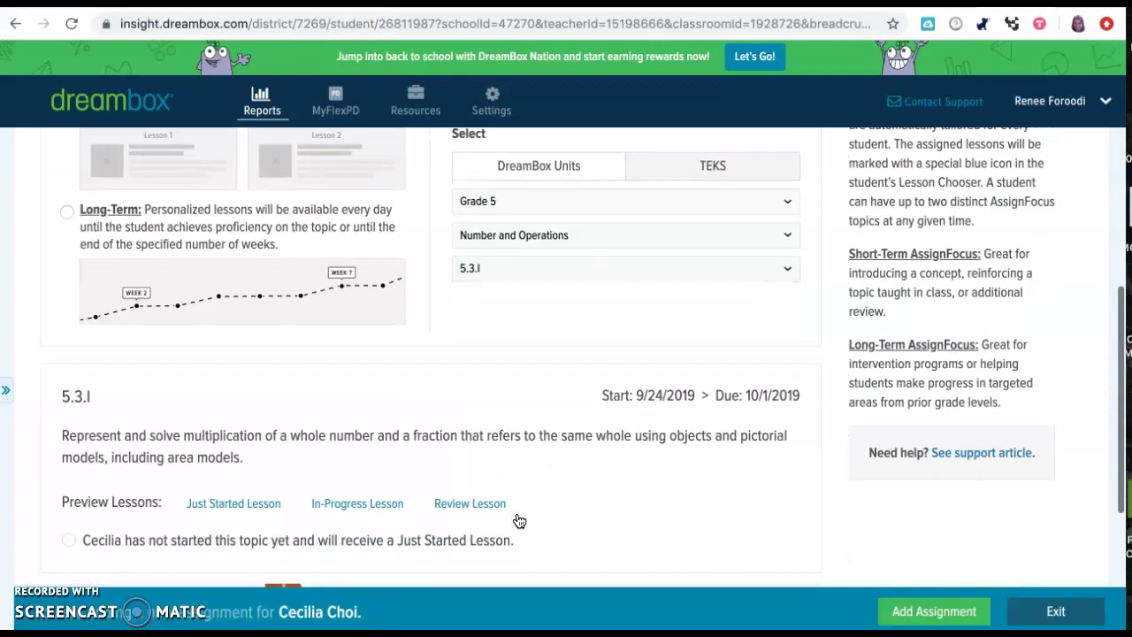
# - Try standards 5.3.G and 5.3.J in turn for the assignment to compare their descriptions
pyautogui.click(602, 279)
pyautogui.click(526, 399)
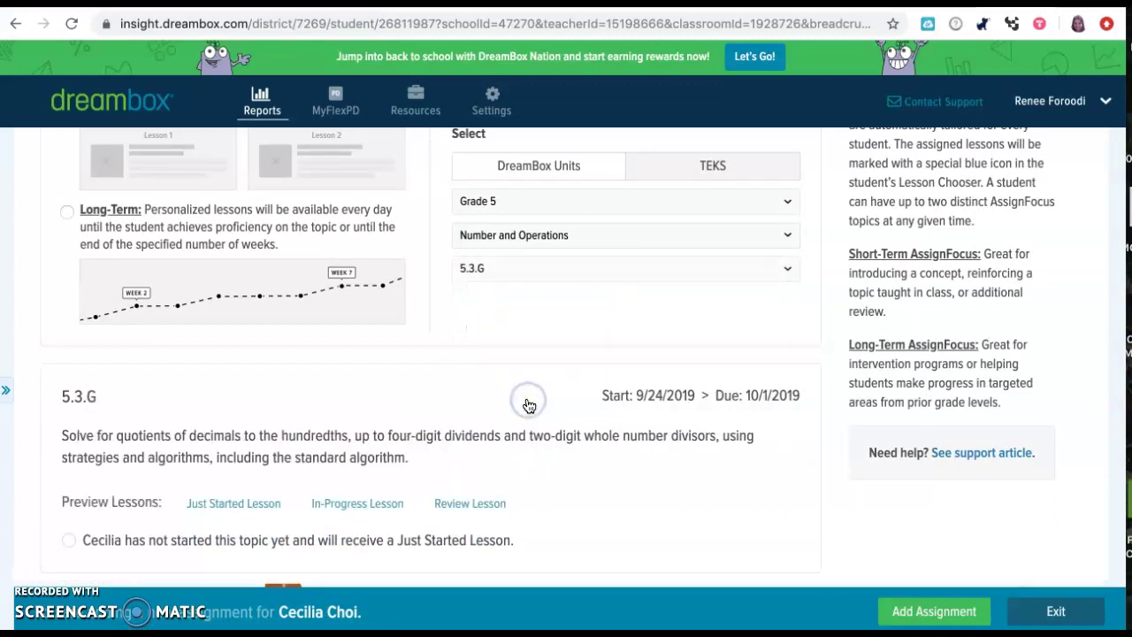
pyautogui.click(586, 280)
pyautogui.scroll(-2, 557, 362)
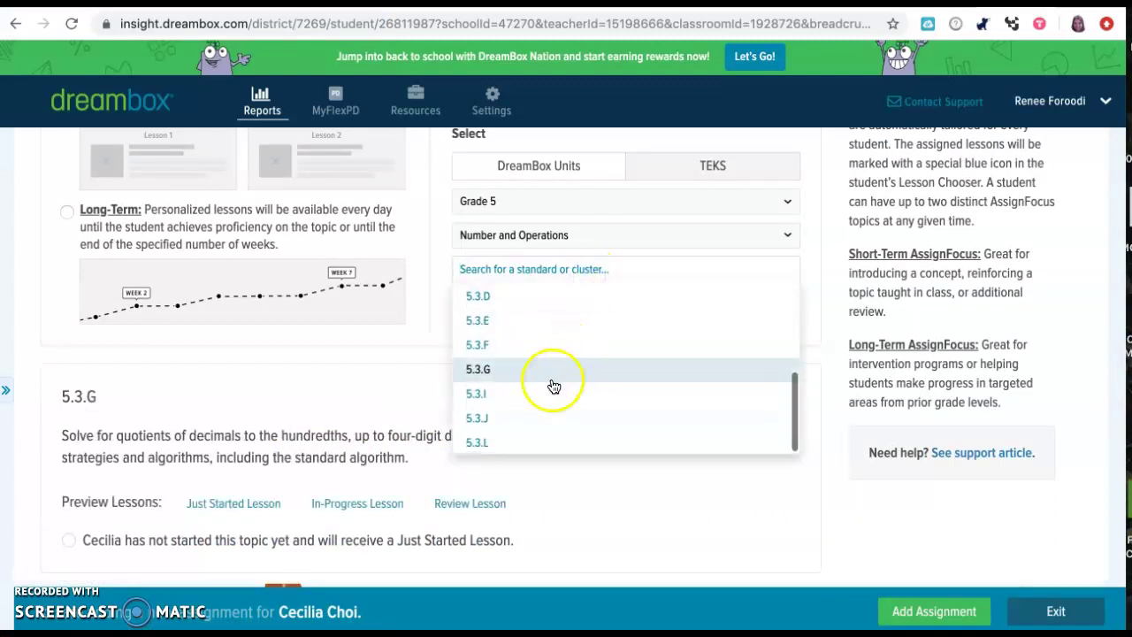
pyautogui.click(499, 419)
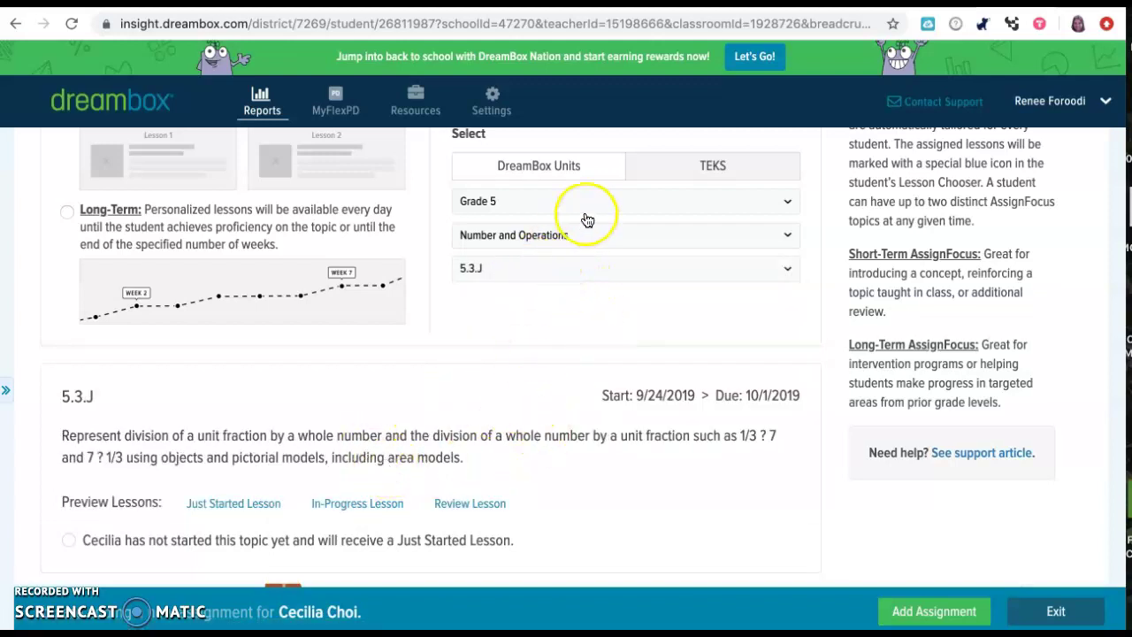
# - Set the standard back to 5.3.I and add the one-week short-term assignment for the student
pyautogui.scroll(-1, 541, 327)
pyautogui.click(524, 241)
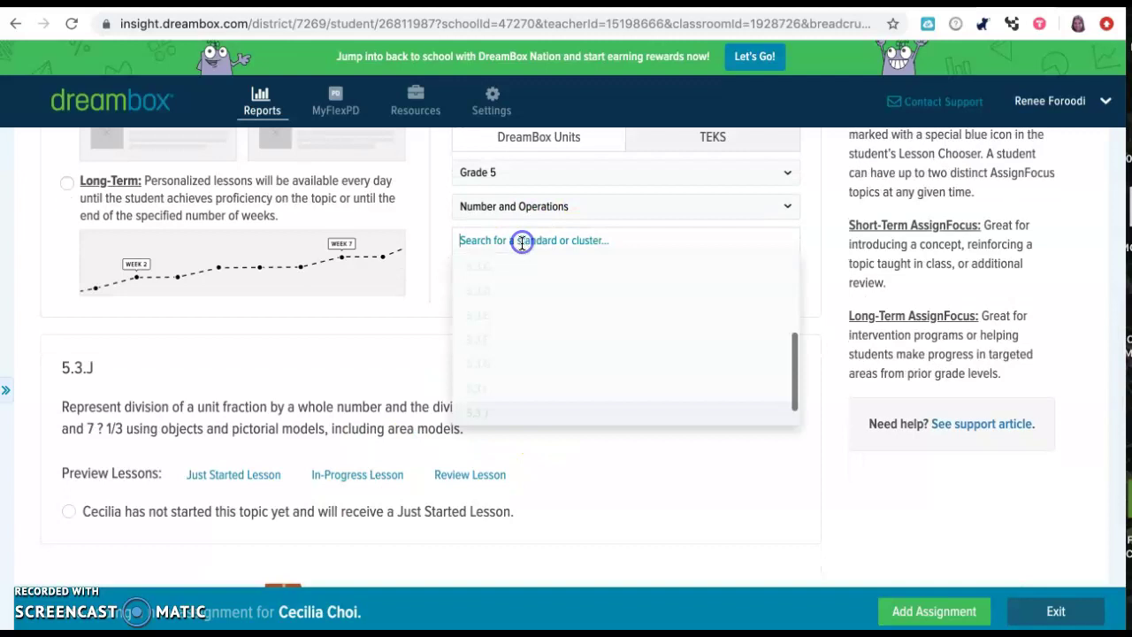
pyautogui.click(499, 395)
pyautogui.scroll(-3, 433, 442)
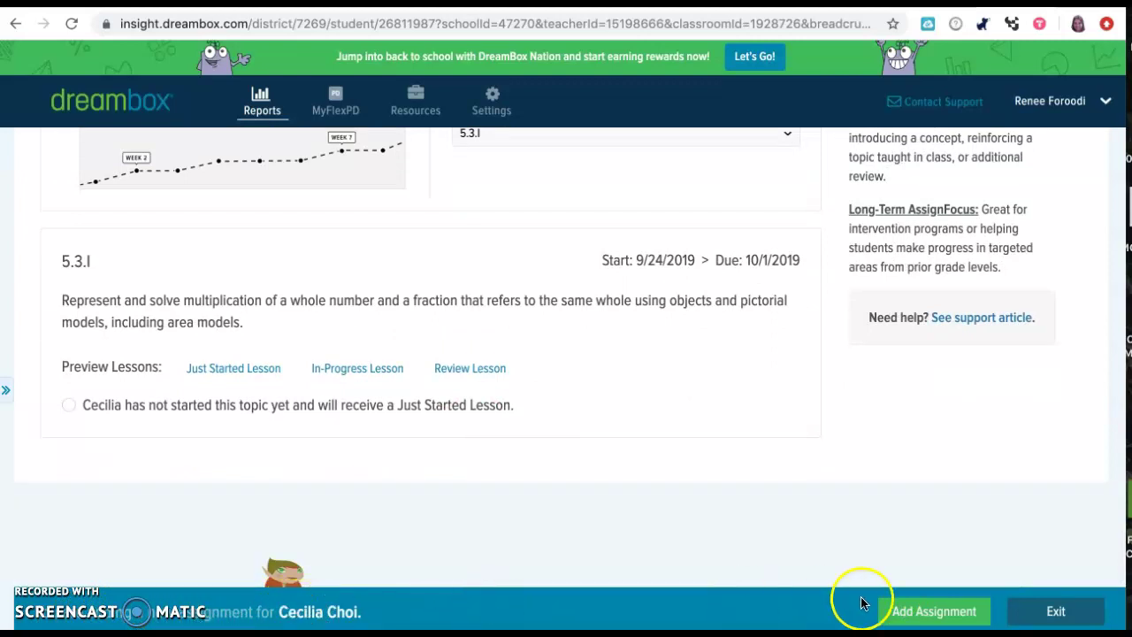
pyautogui.click(940, 613)
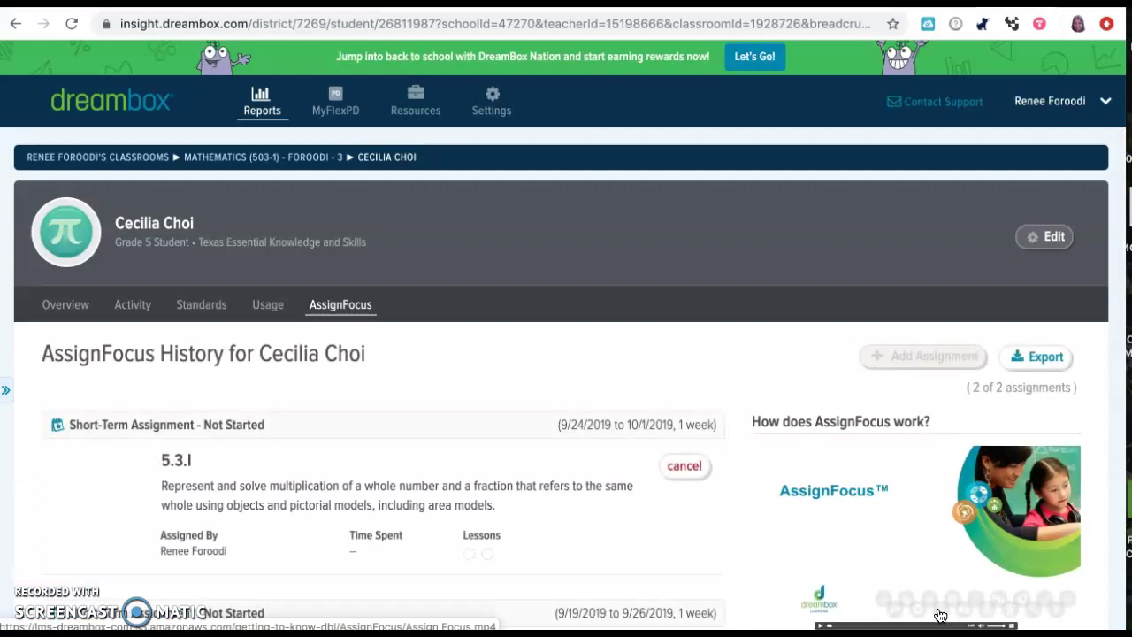
# - Examine the current and past assignments in the student's AssignFocus history
pyautogui.scroll(-3, 771, 570)
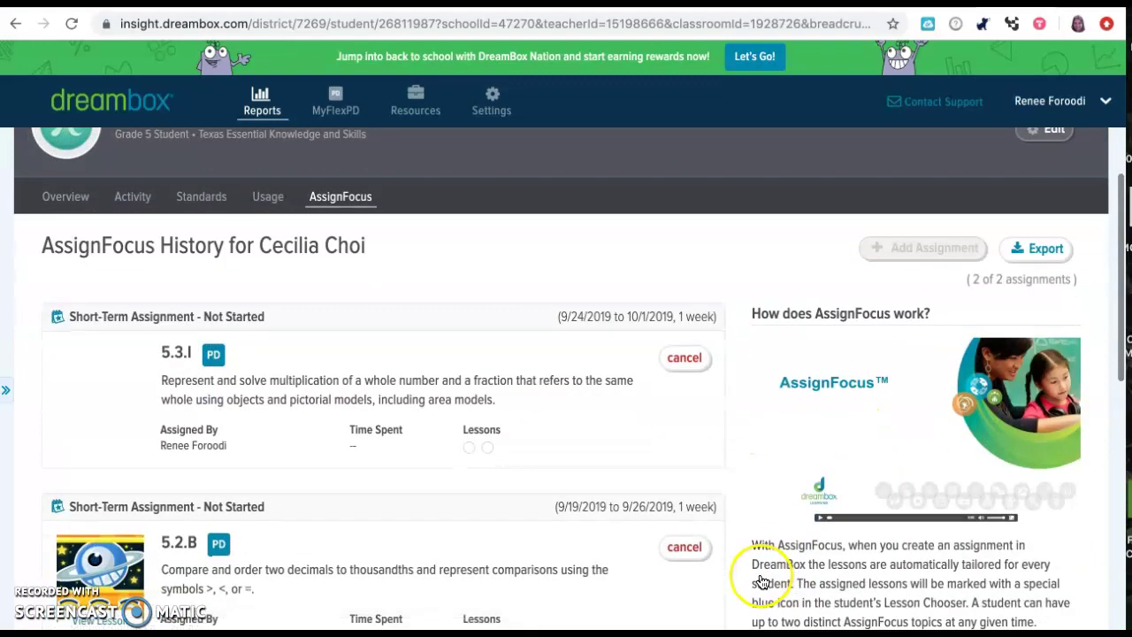
pyautogui.scroll(-2, 747, 548)
pyautogui.scroll(-2, 745, 571)
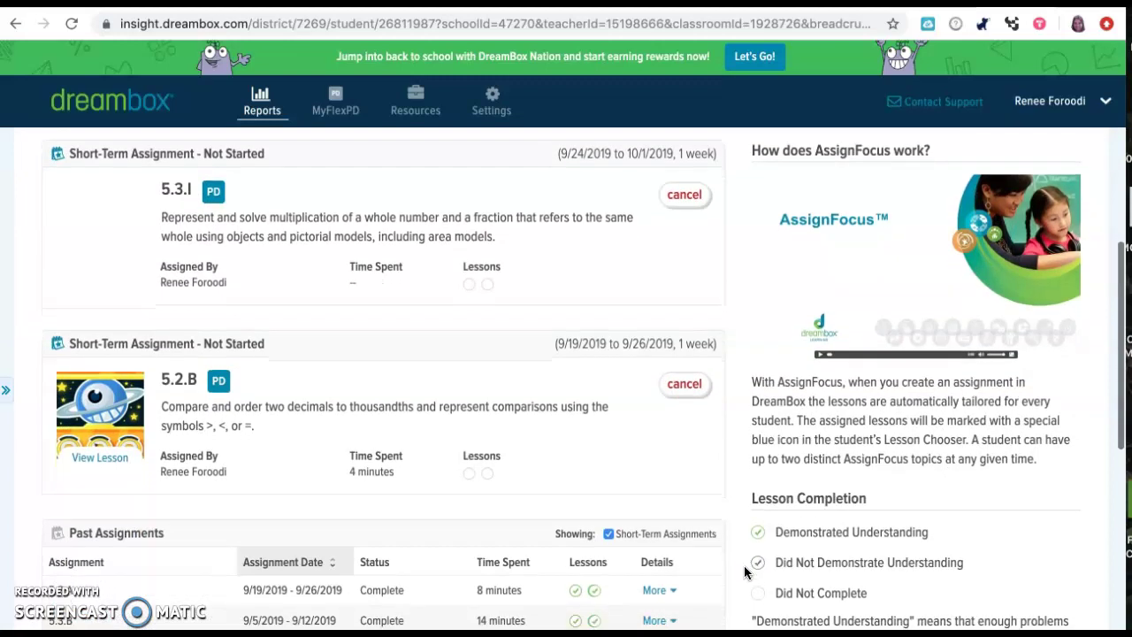
pyautogui.scroll(1, 733, 477)
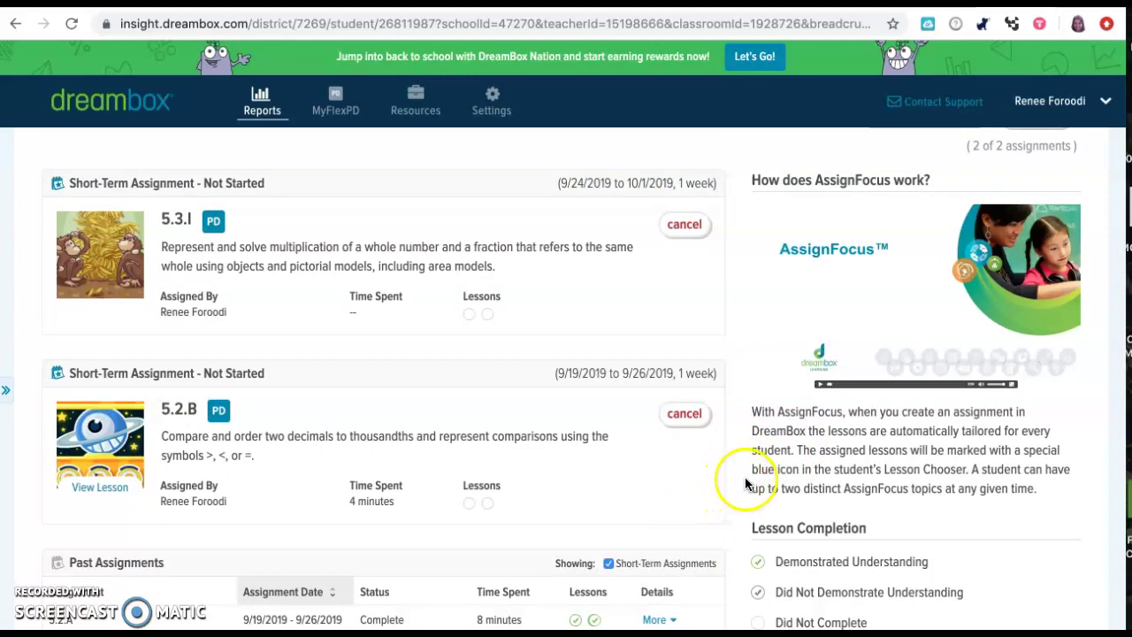
pyautogui.scroll(-1, 731, 492)
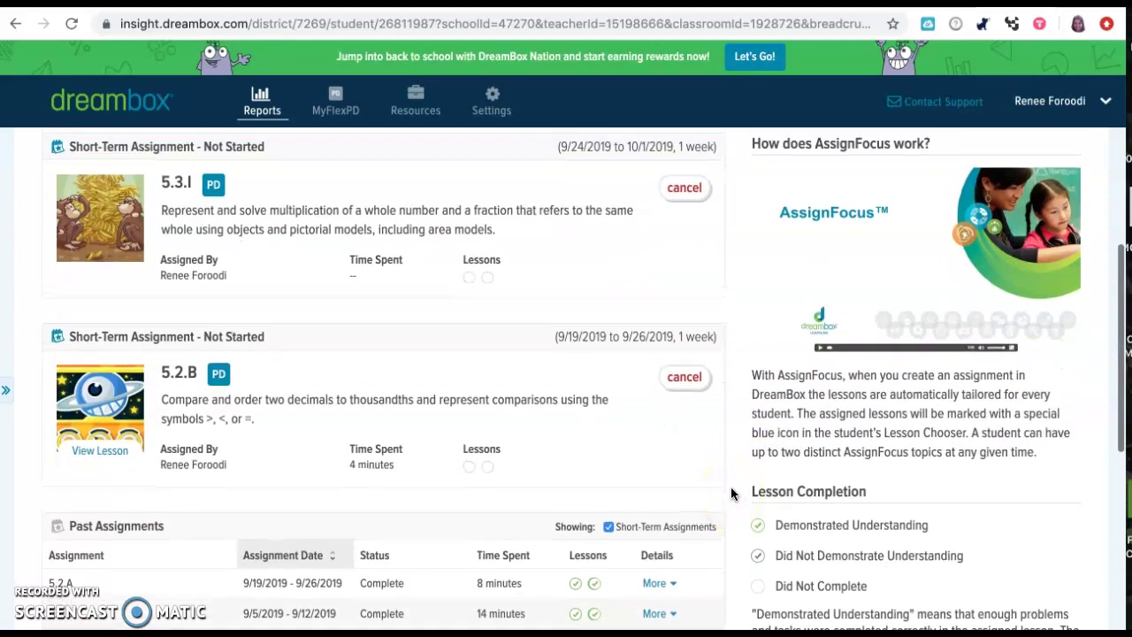
pyautogui.scroll(-1, 732, 493)
pyautogui.scroll(1, 732, 492)
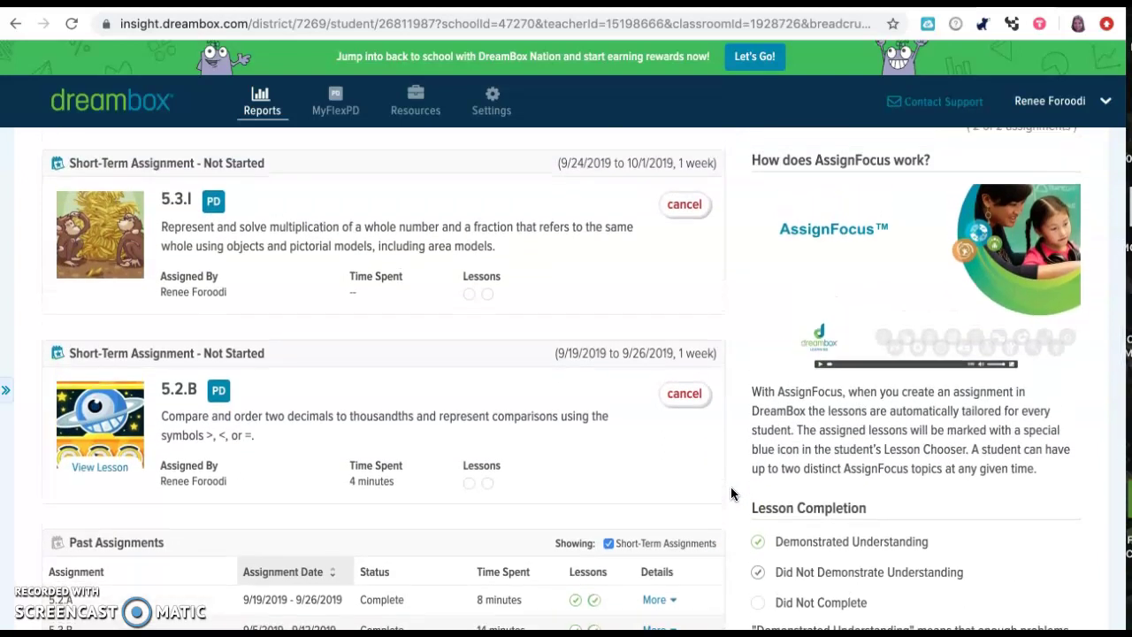
pyautogui.scroll(1, 731, 492)
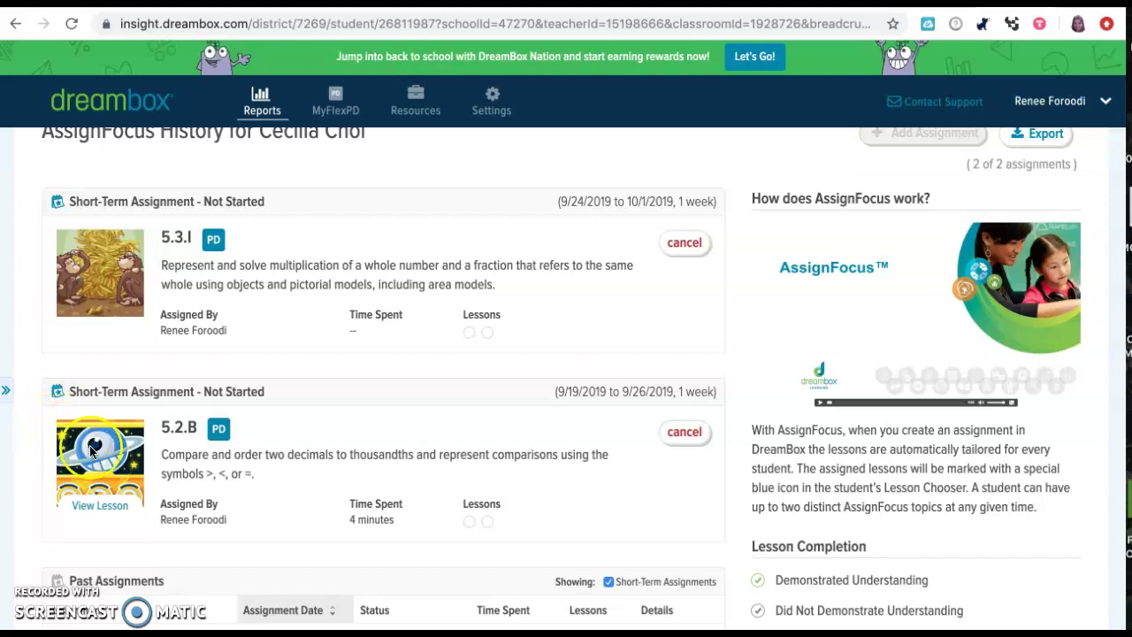
# - Switch back to the NWEA MAP Student Profile and view the student's mathematics score highlights
pyautogui.hotkey('ctrl', 'Tab')
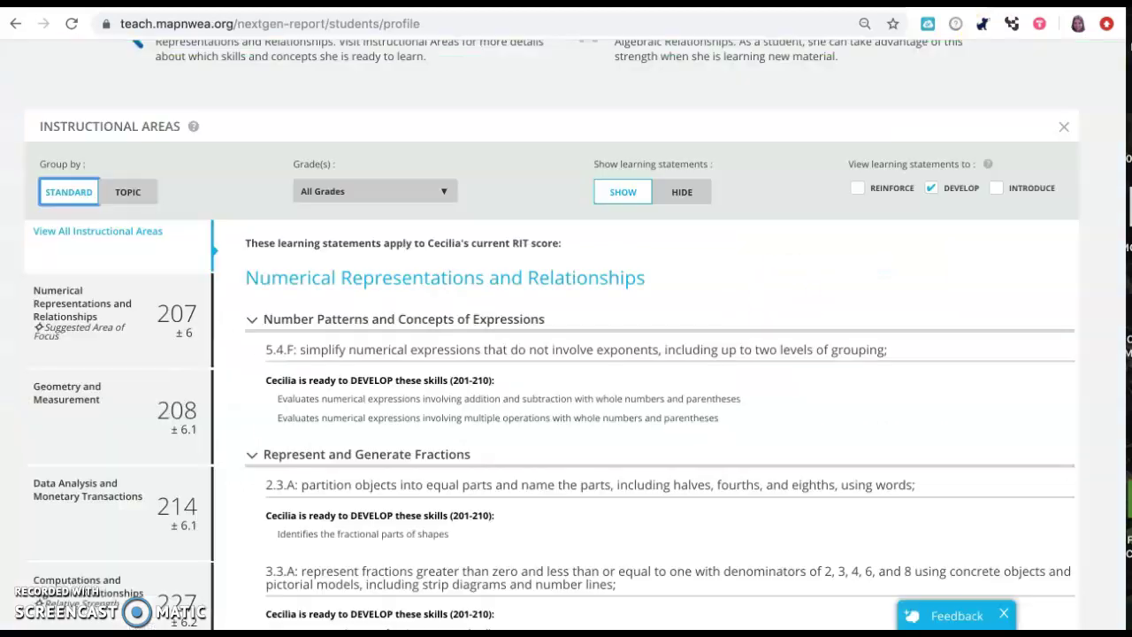
pyautogui.scroll(3, 369, 277)
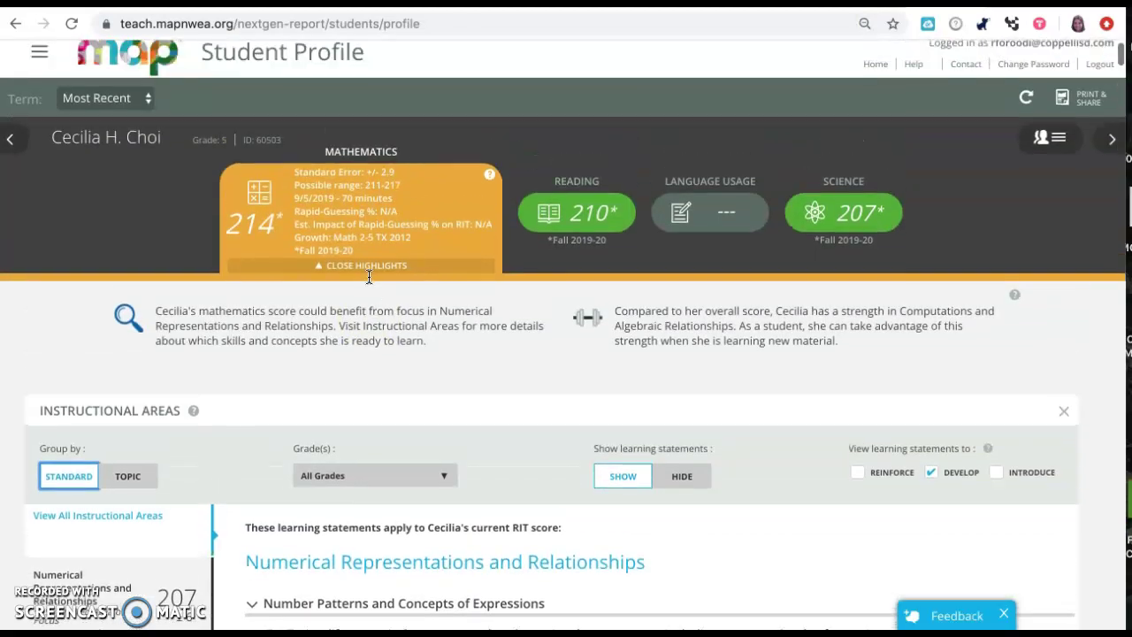